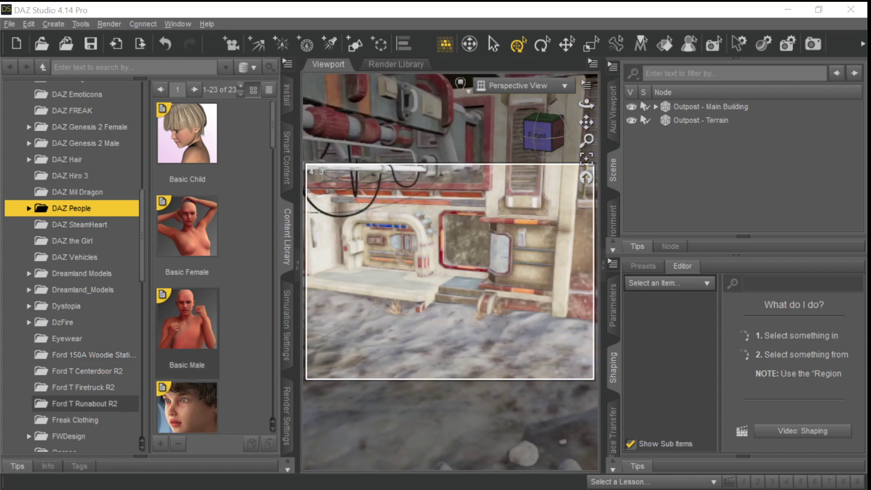
Step: Place a Genesis figure from the Content Library on the terrain before the outpost doorway
left_click_drag(45, 371, 475, 346)
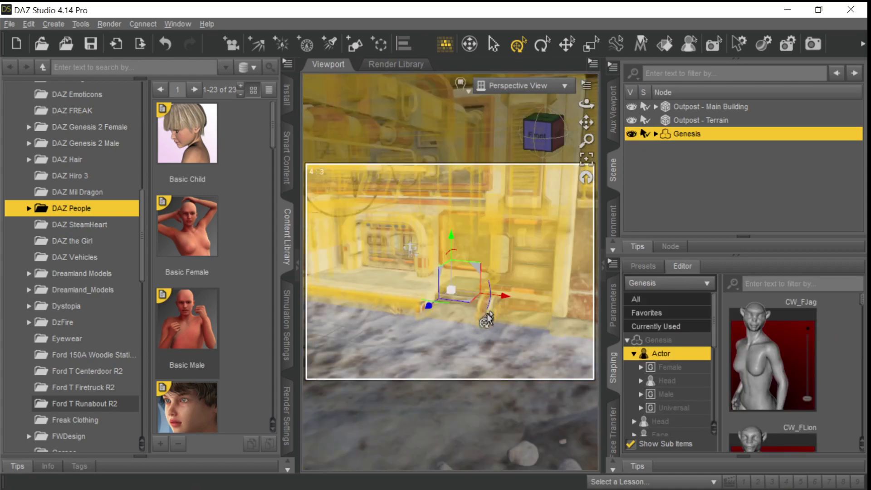
left_click_drag(422, 303, 369, 351)
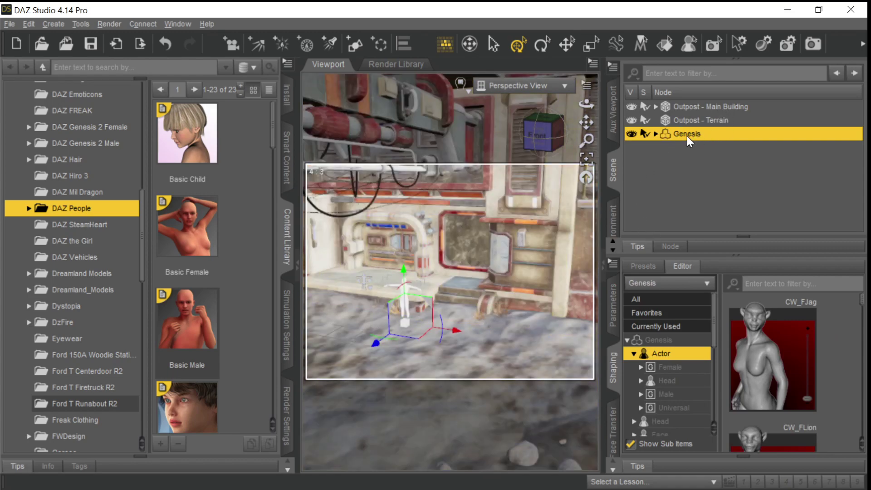
left_click_drag(603, 181, 400, 279)
left_click(408, 292)
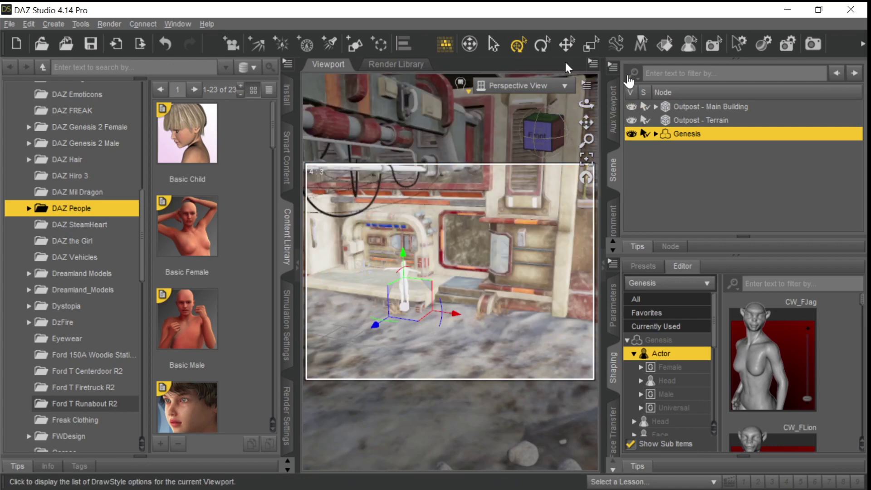
Step: Export the DAZ Studio scene as an Autodesk FBX file named Outpost
left_click(7, 24)
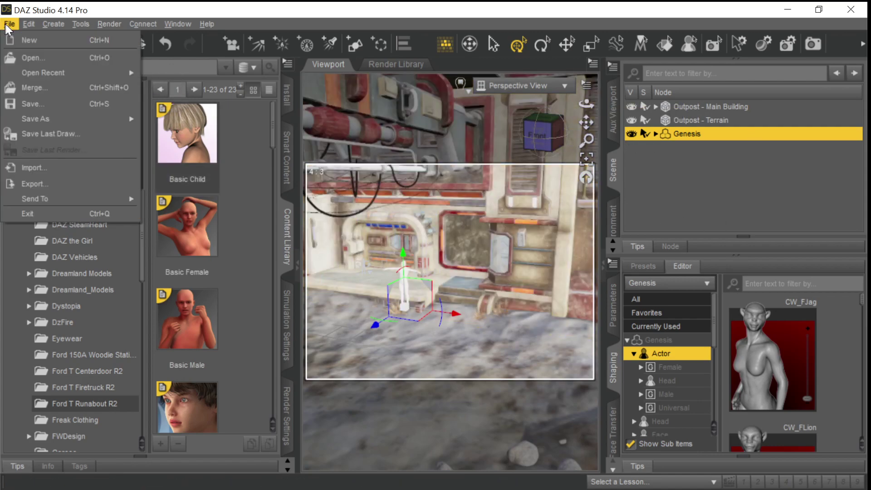
left_click(52, 185)
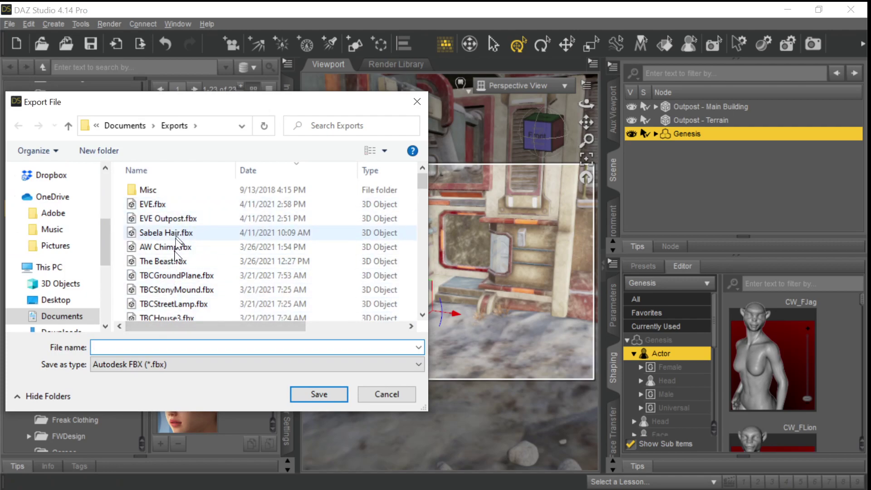
type("PO")
key("BackSpace")
key("BackSpace")
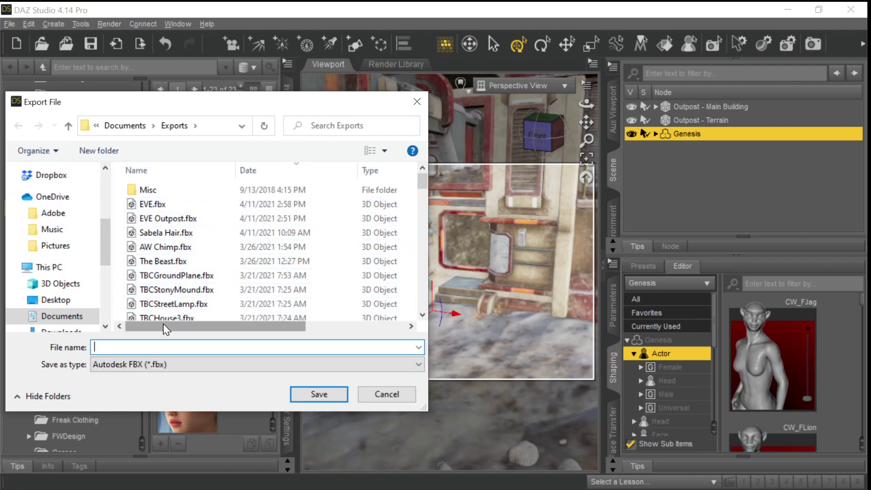
type("Outpost")
key("Return")
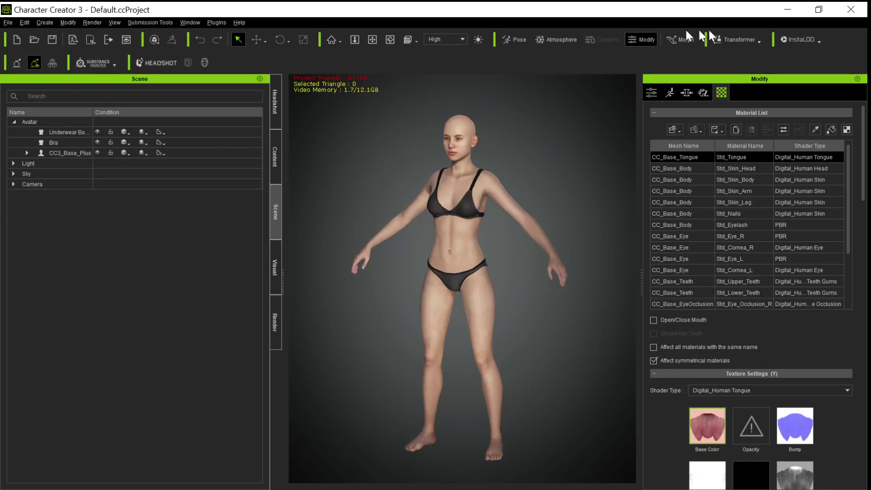
Step: Start a Transformer CC3 conversion by importing Outpost.fbx
left_click(745, 35)
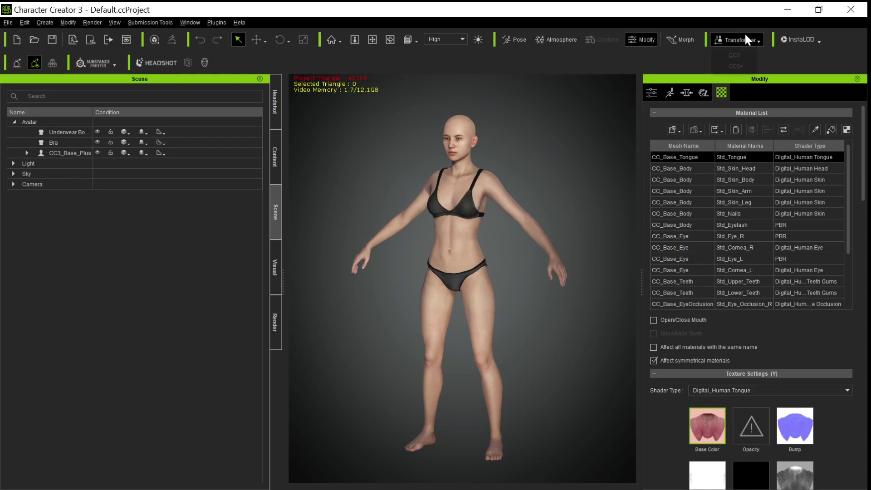
left_click(734, 55)
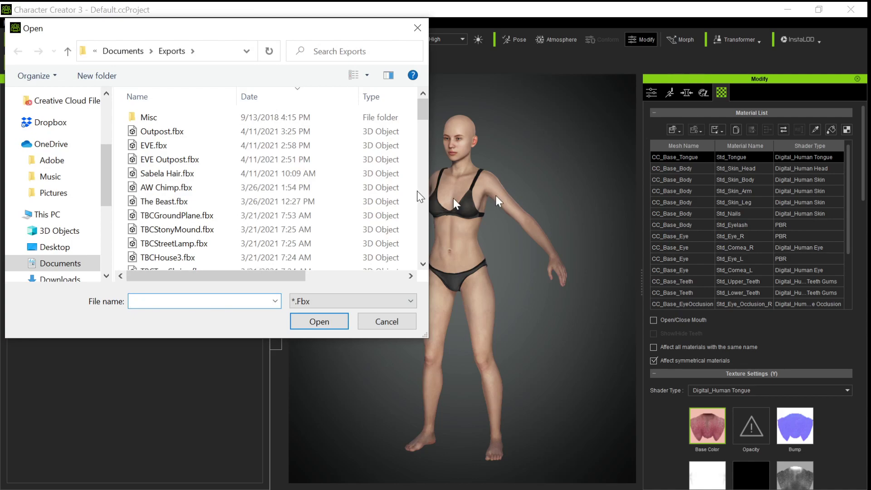
double_click(161, 131)
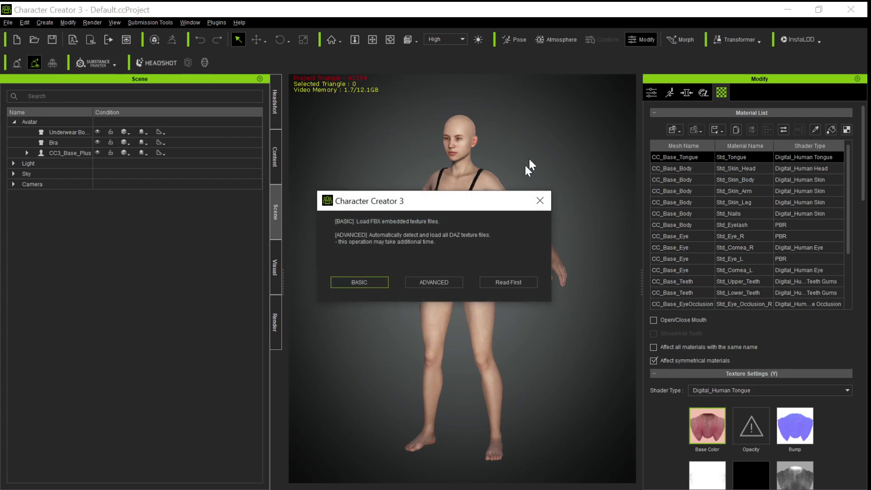
Step: Choose ADVANCED texture loading and accept the four Outpost parts as accessories
left_click(445, 279)
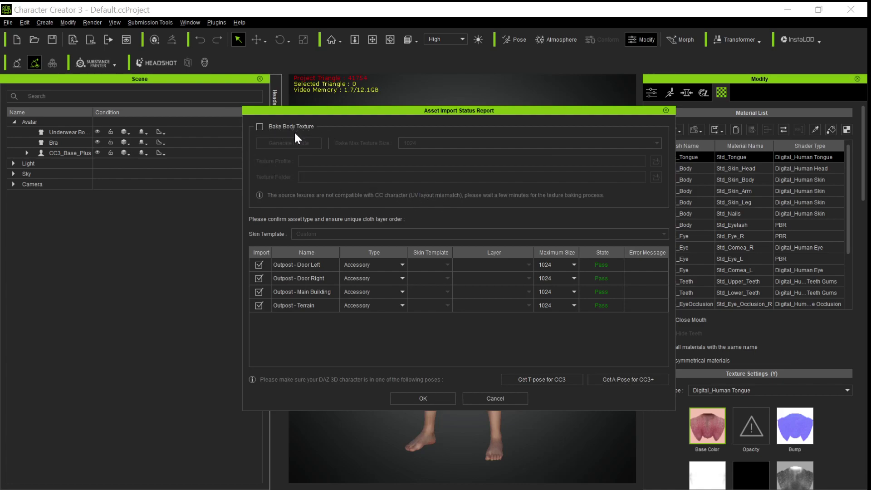
left_click(401, 113)
left_click_drag(401, 112, 442, 88)
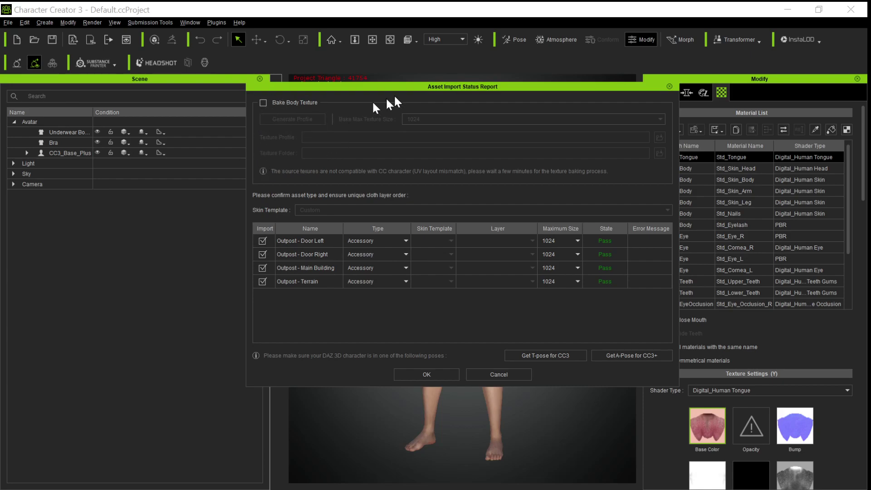
left_click_drag(411, 84, 409, 134)
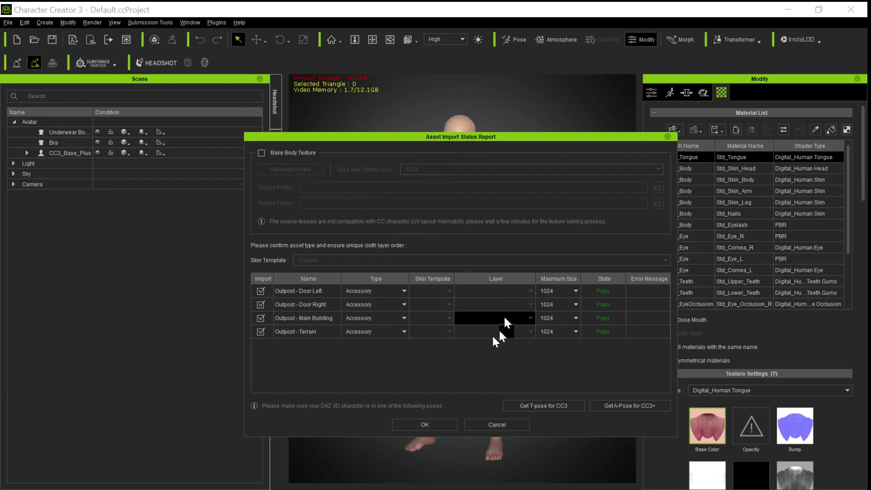
left_click(424, 425)
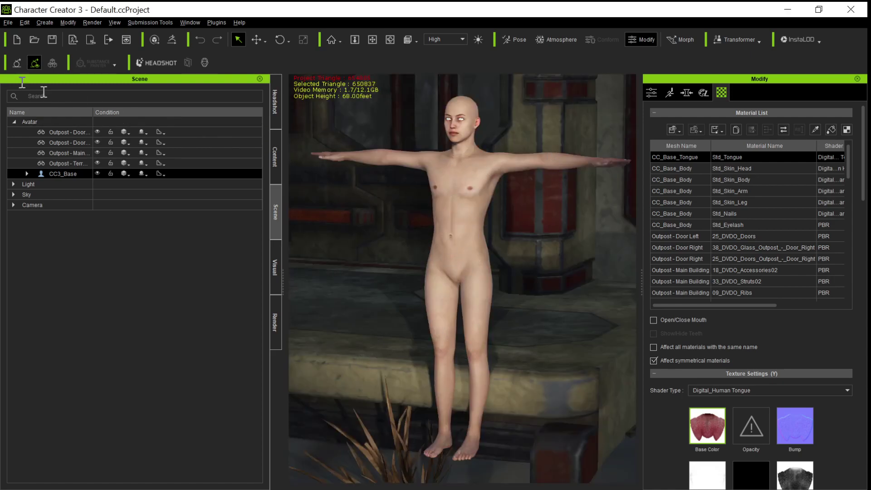
Step: Use File > Export > Send Character to iClone for the CC3_Base character and Outpost parts
left_click(8, 23)
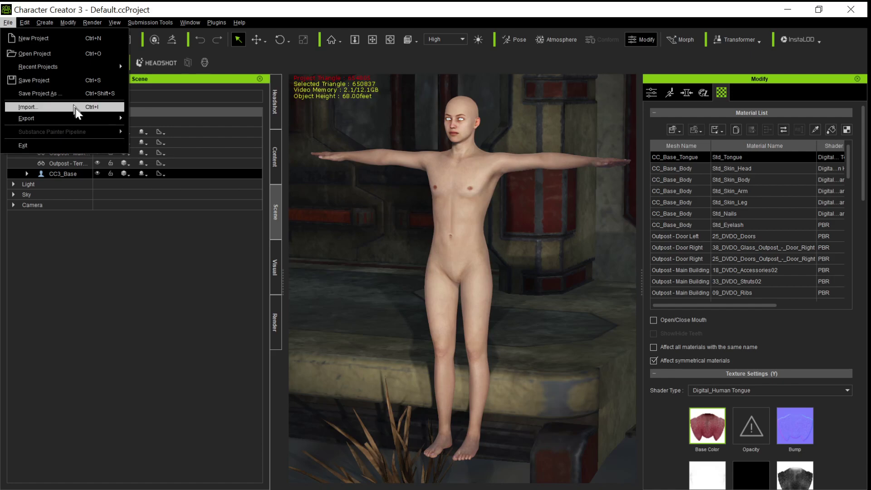
mouse_move(77, 119)
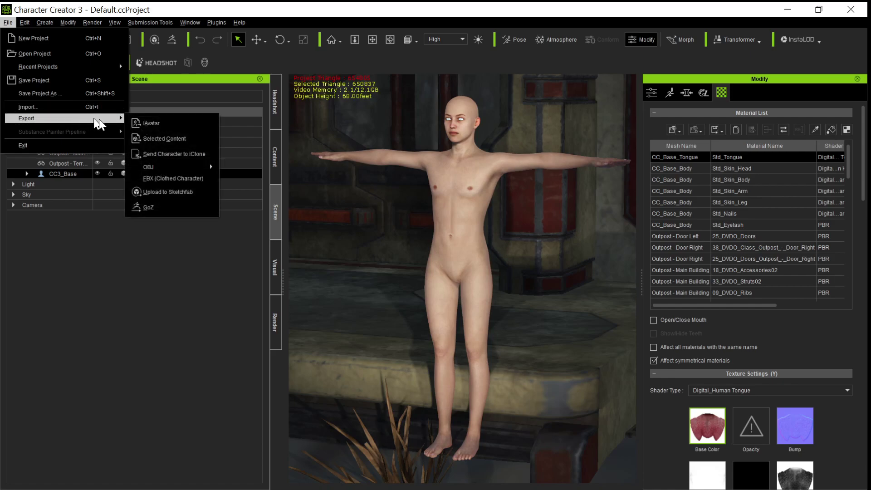
left_click(207, 154)
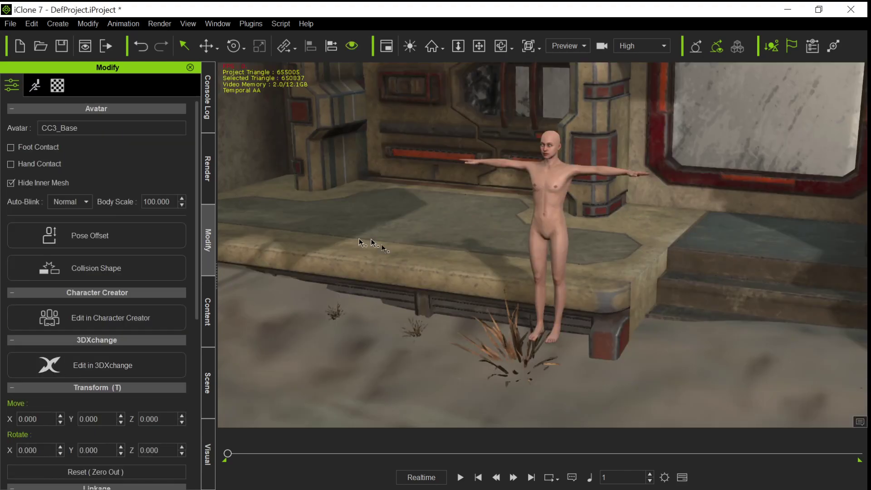
Step: Expand CC3_Base in the Scene list and select its four Outpost parts
left_click(212, 393)
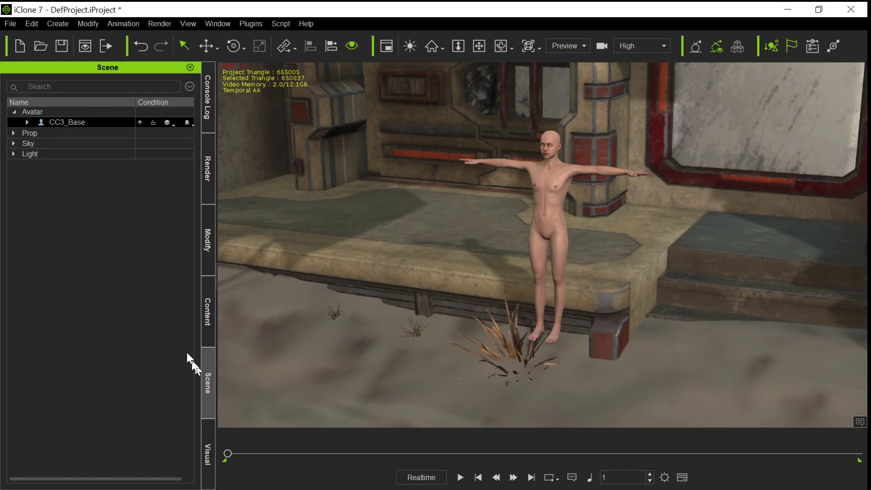
left_click(27, 123)
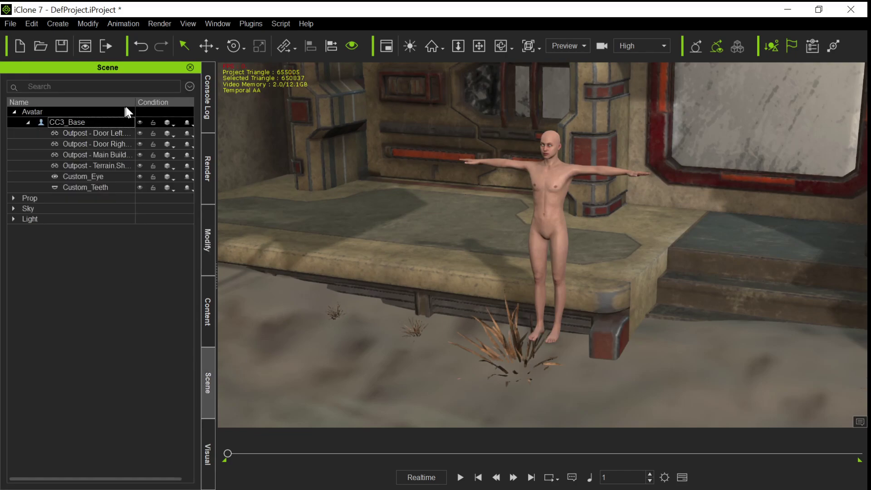
left_click_drag(135, 99, 152, 99)
left_click(127, 132)
left_click(117, 165, "ctrl")
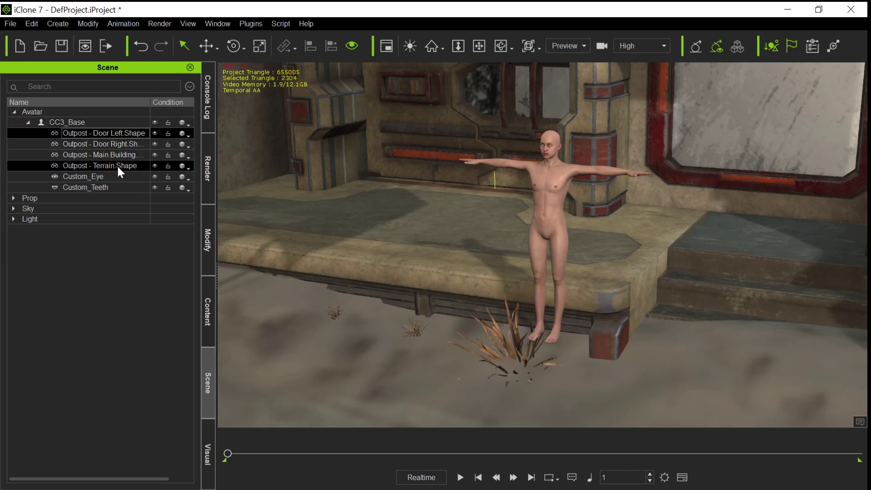
left_click(117, 165, "shift")
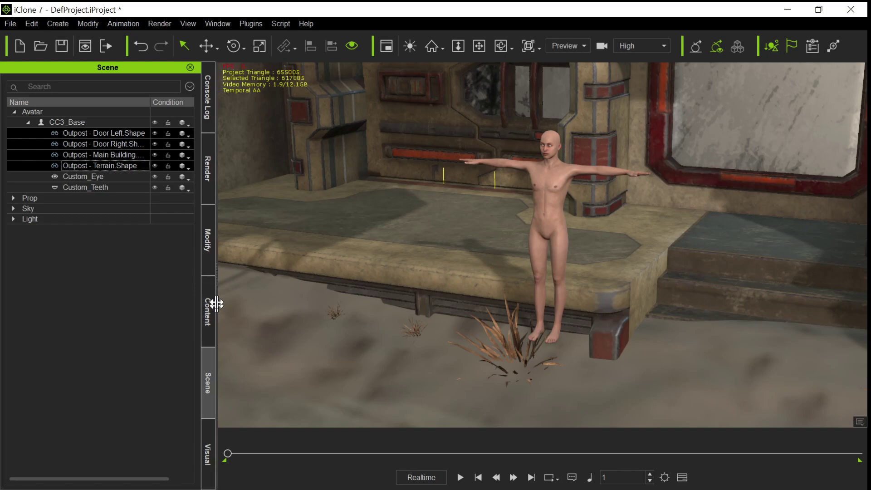
Step: Detach the Outpost parts from the character and select CC3_Base
left_click(205, 264)
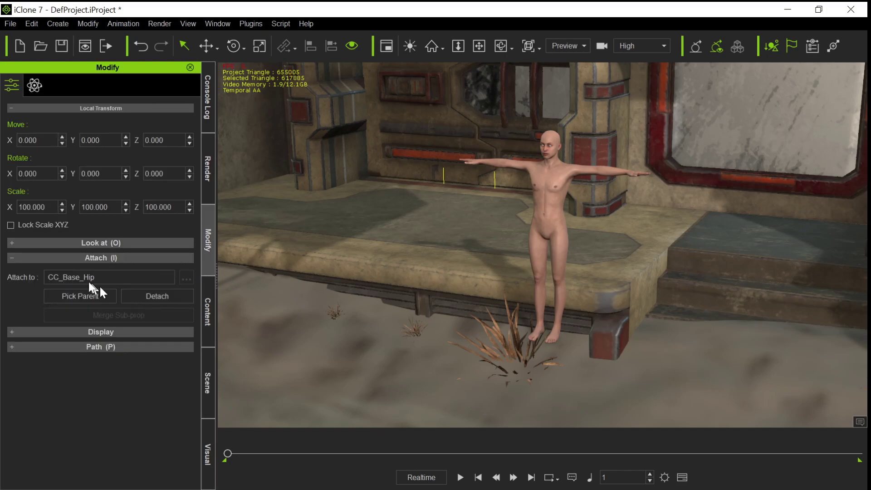
left_click(156, 296)
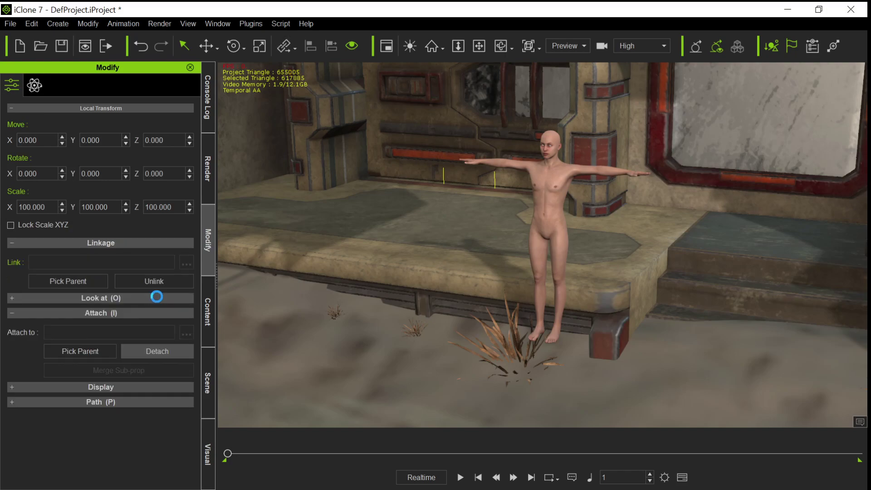
left_click(206, 399)
left_click(79, 125)
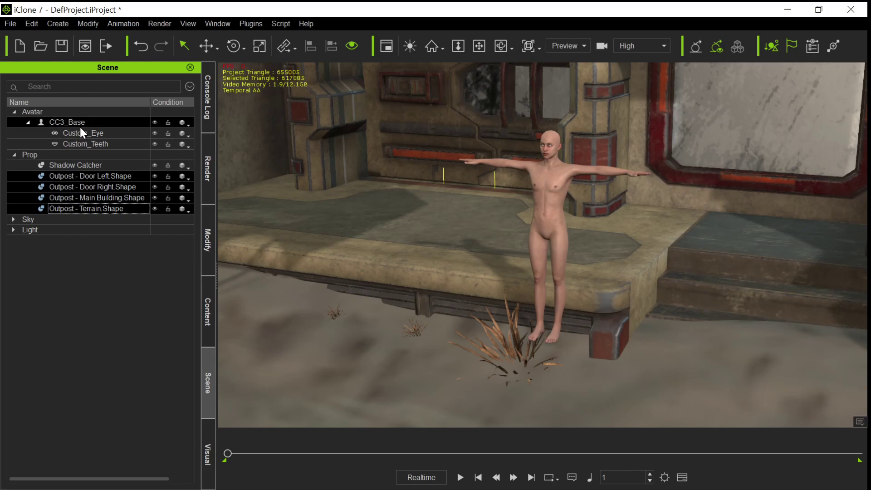
Step: Delete the CC3_Base character, leaving only the outpost environment
key("Delete")
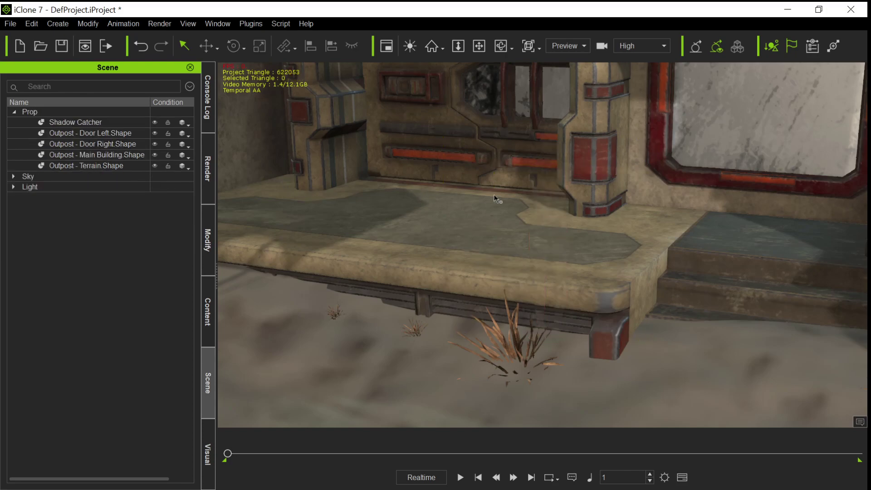
scroll(495, 198, "down", 10)
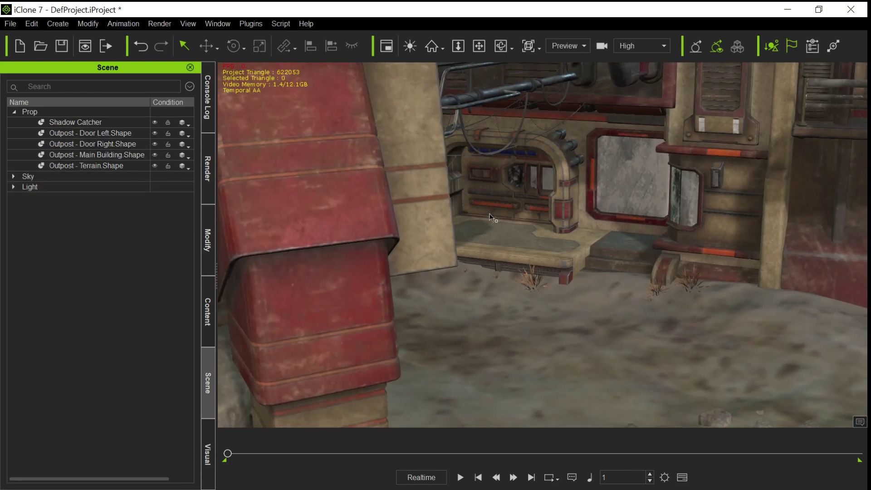
key("x")
left_click_drag(478, 243, 637, 227)
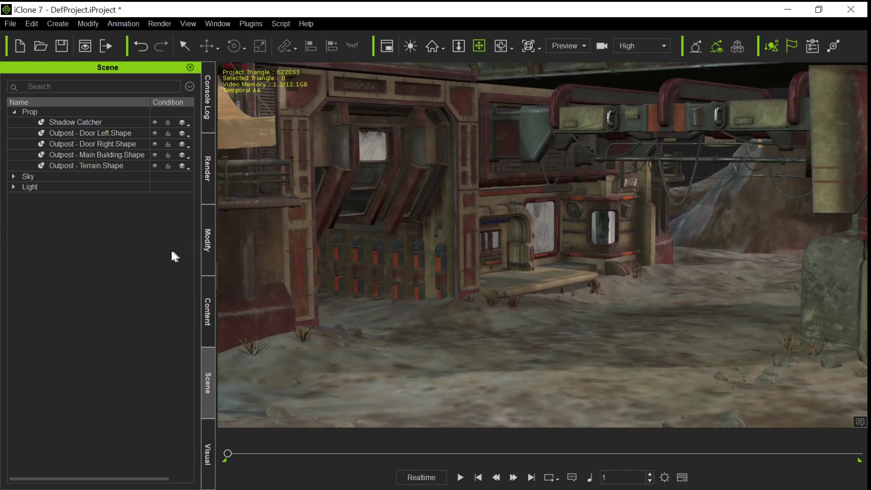
Step: Delete the Key, Side, Back and Floor Shadow default lights
left_click(13, 186)
left_click(47, 208)
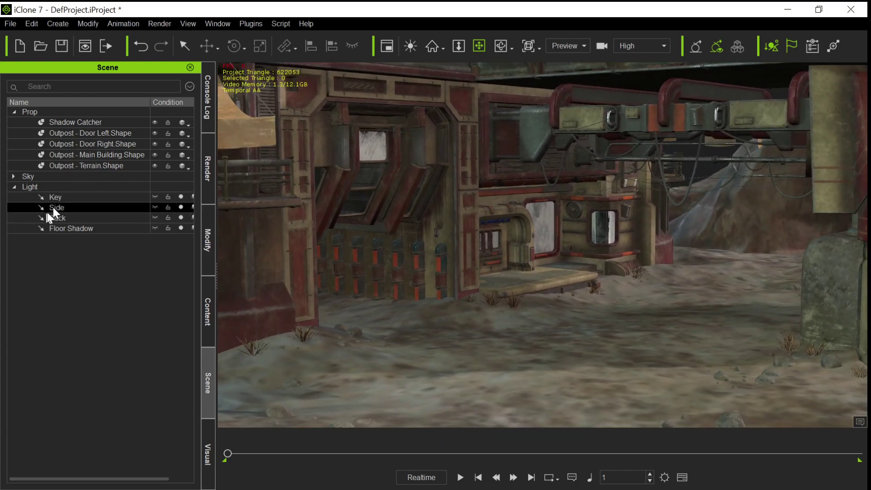
left_click(62, 197)
left_click(65, 227)
left_click(65, 227, "shift")
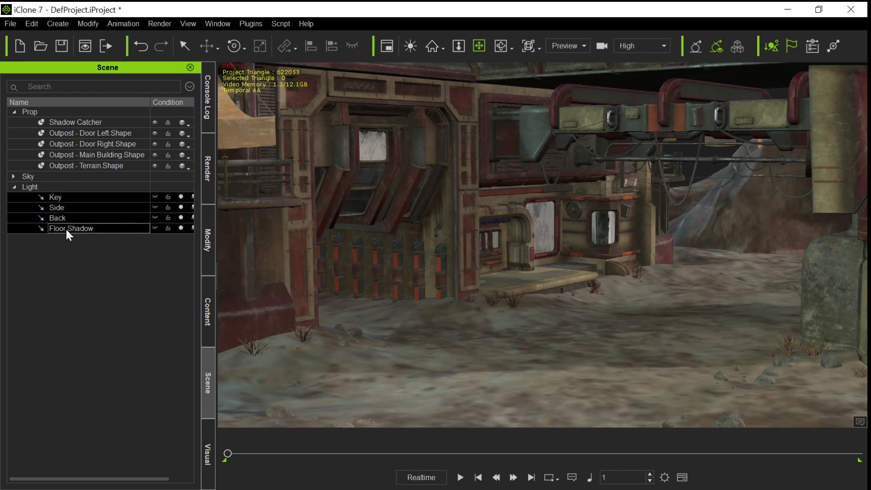
key("Delete")
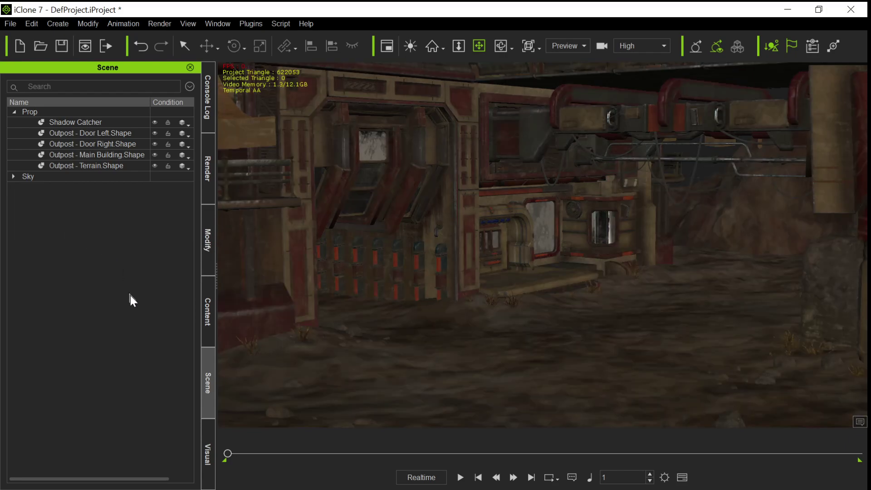
Step: Open the global illumination settings and add a directional light to the scene
left_click(208, 442)
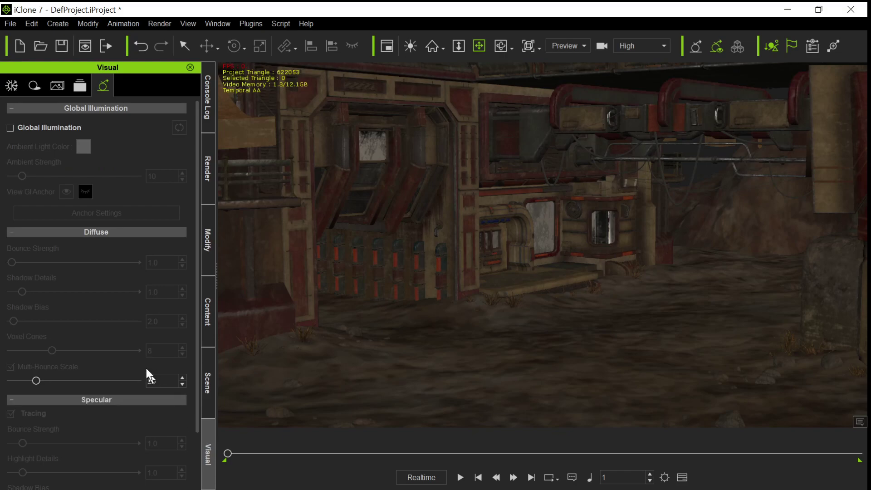
left_click(58, 24)
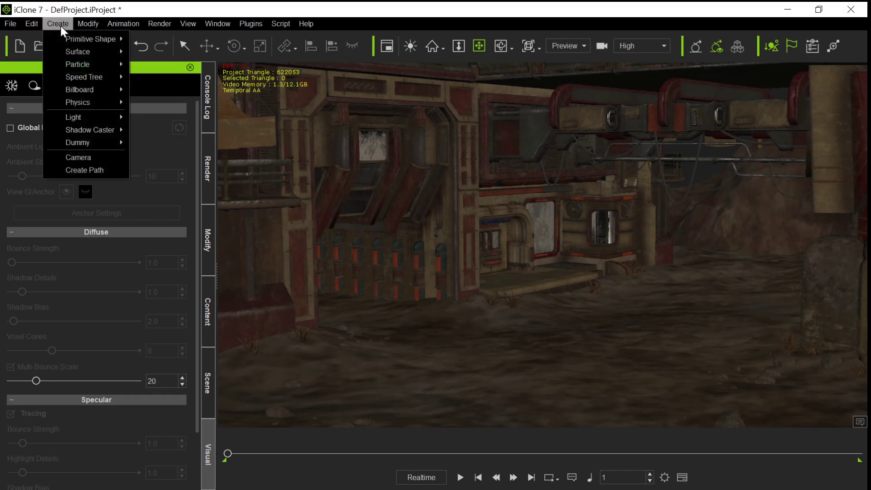
mouse_move(89, 121)
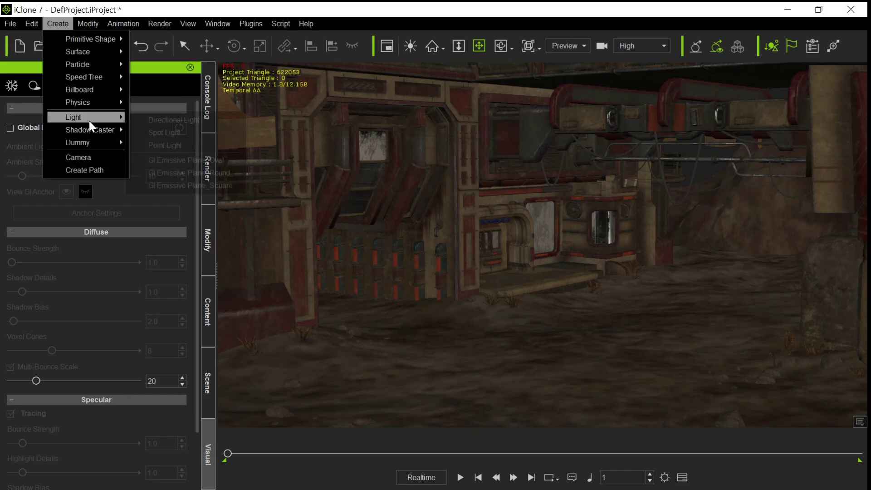
left_click(148, 121)
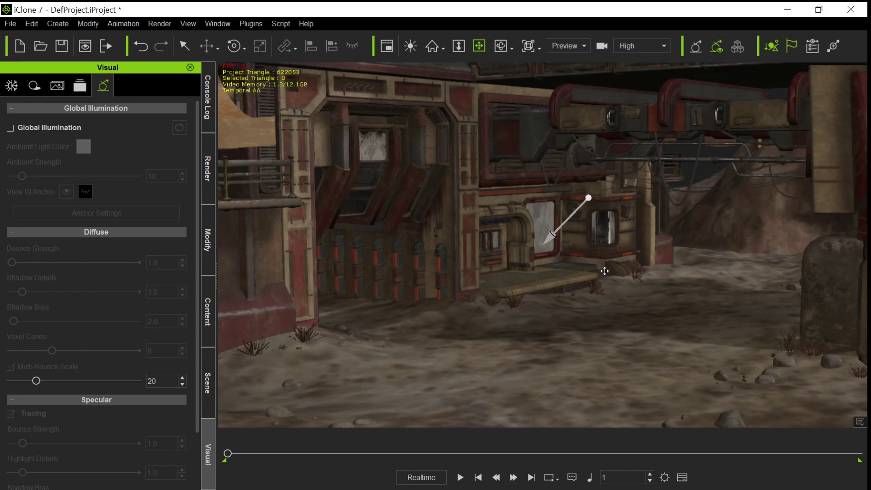
Step: Rotate the directional light down to about X -3.38, Y -22.98, Z -34.24
key("e")
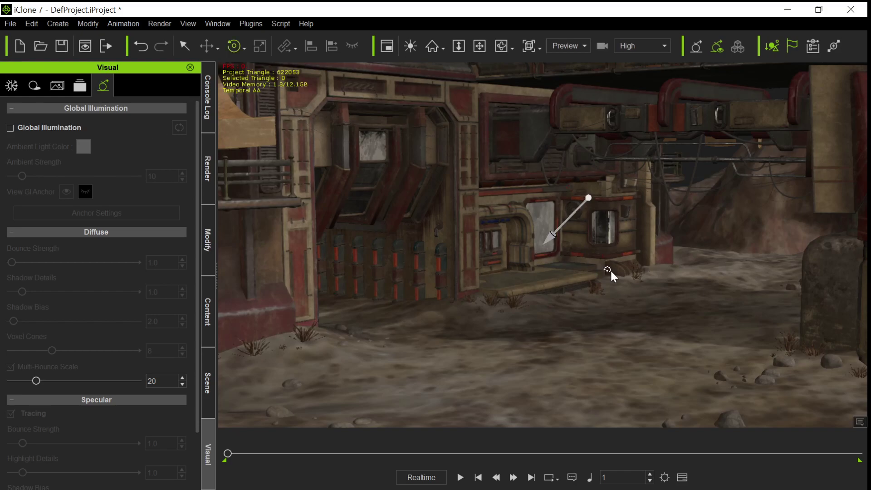
mouse_move(574, 203)
left_mouse_down()
mouse_move(593, 195)
mouse_move(585, 199)
left_mouse_up()
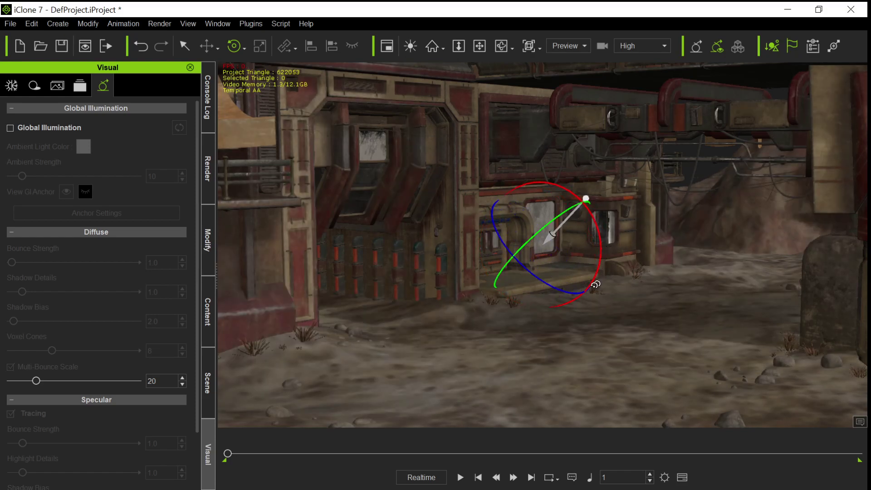
mouse_move(566, 293)
left_mouse_down()
mouse_move(551, 292)
mouse_move(555, 286)
left_mouse_up()
left_click_drag(594, 218, 527, 205)
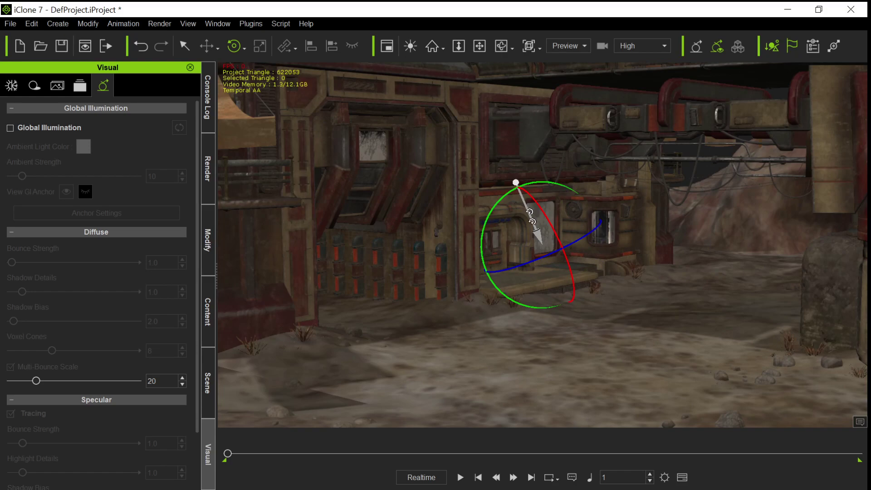
key("q")
mouse_move(536, 259)
right_mouse_down()
mouse_move(547, 268)
mouse_move(541, 273)
right_mouse_up()
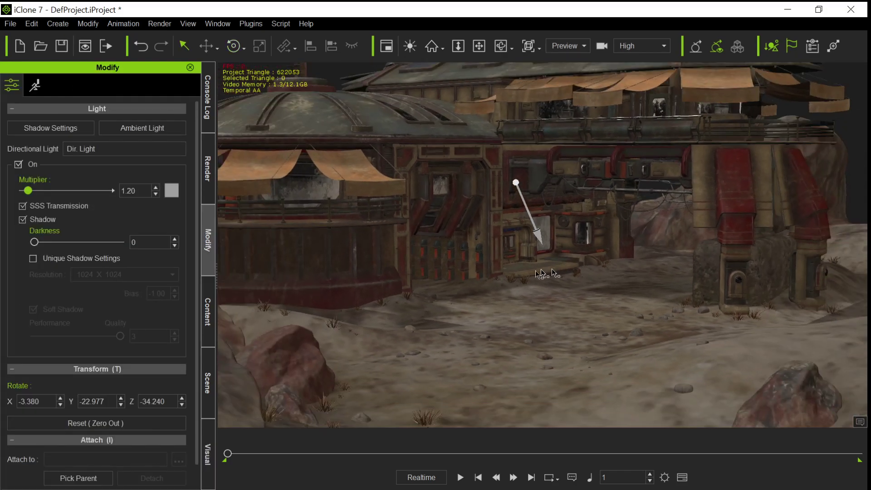
Step: Set shadow resolution to 4096 X 4096 and shadow strength to 78
left_click(209, 448)
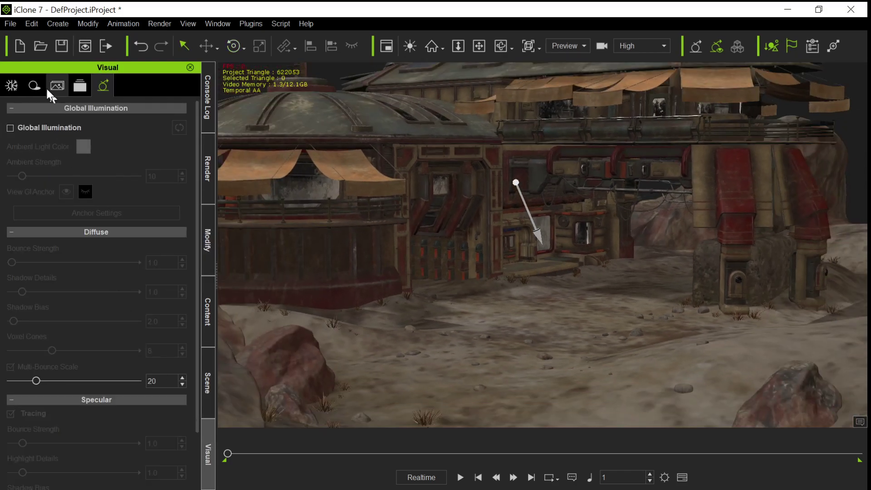
left_click(34, 85)
left_click(74, 157)
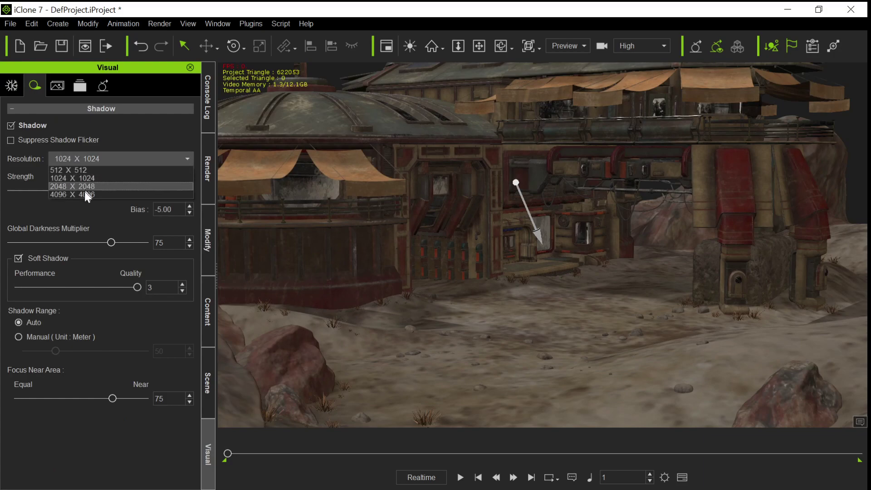
left_click(84, 194)
left_click_drag(102, 188, 115, 187)
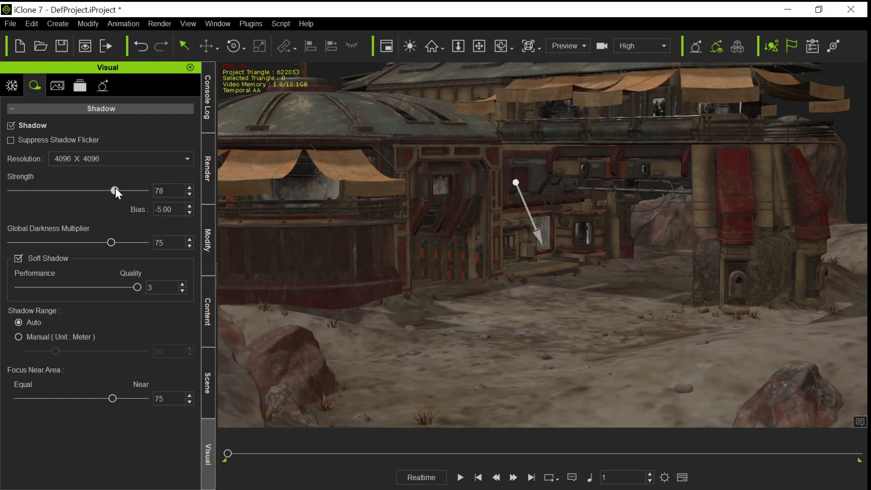
Step: Load alien01-510a.hdr as the image-based lighting source
left_click(11, 85)
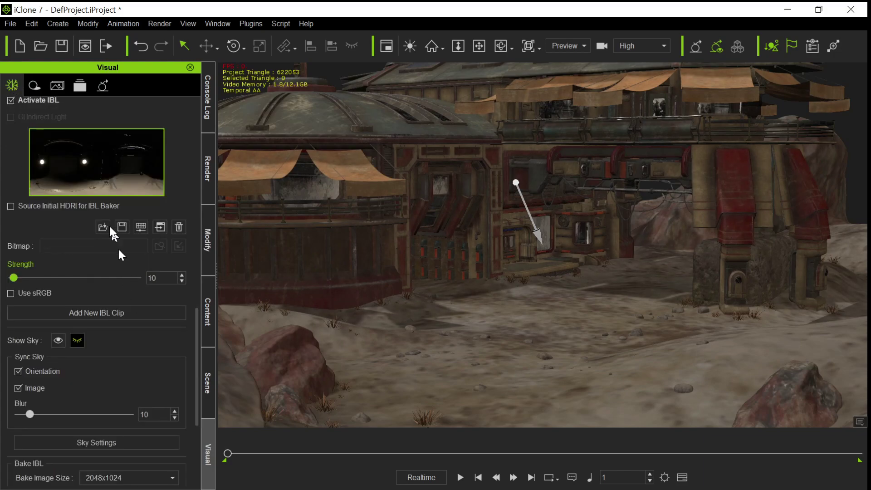
left_click(94, 148)
scroll(94, 150, "up", 1)
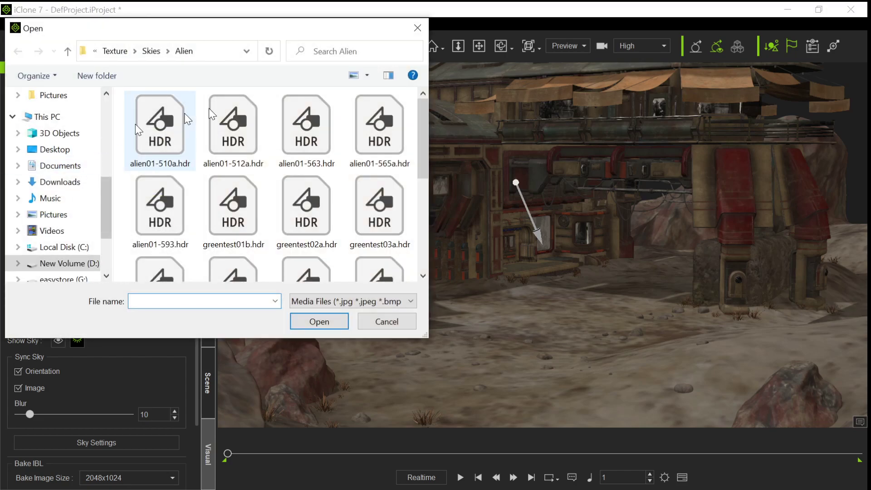
left_click(417, 27)
scroll(72, 228, "up", 1)
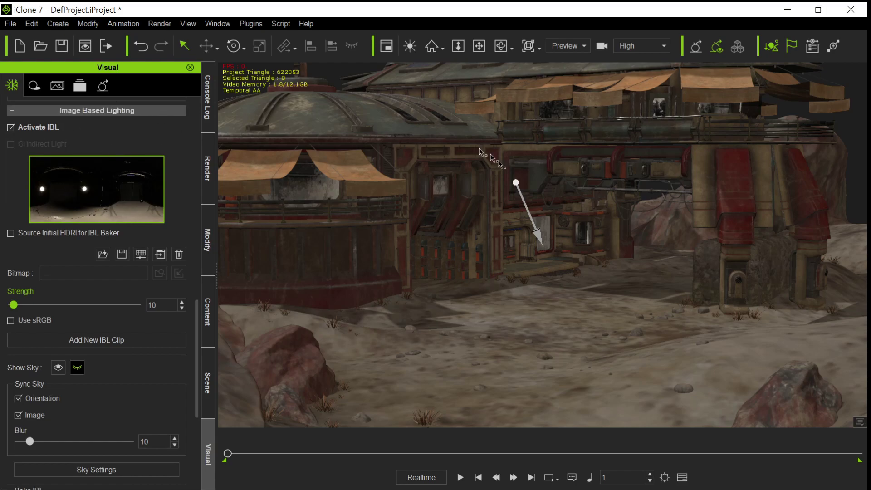
scroll(525, 177, "down", 5)
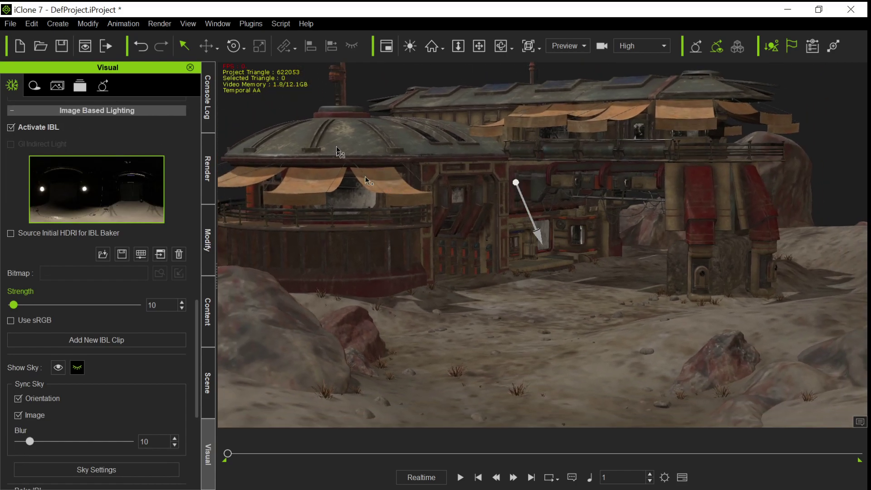
left_click(103, 205)
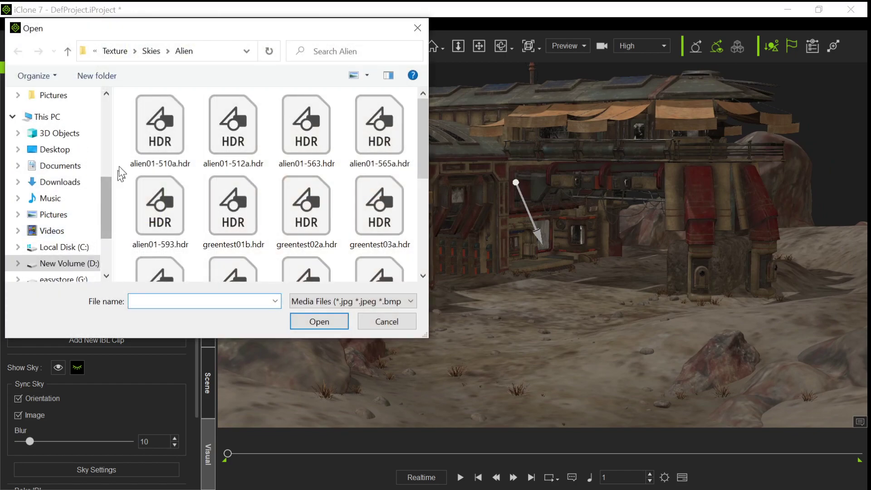
double_click(165, 134)
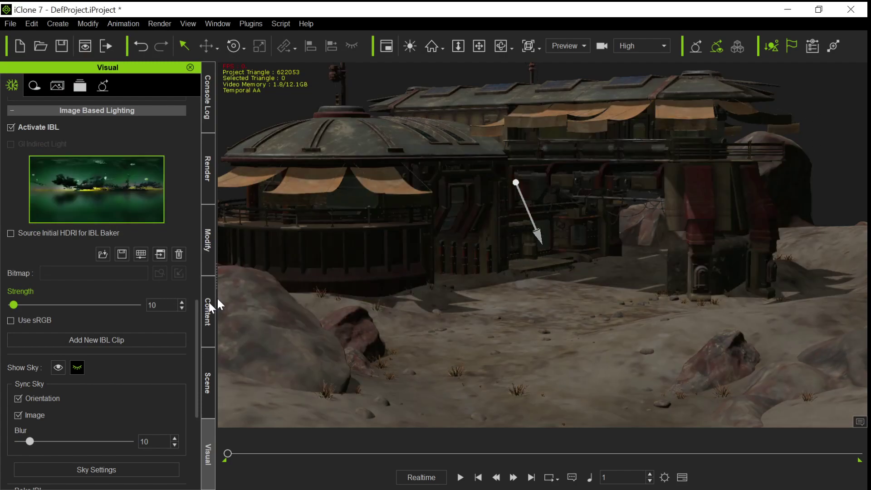
Step: Enable Show Sky so the alien HDRI appears as the visible sky
left_click(58, 367)
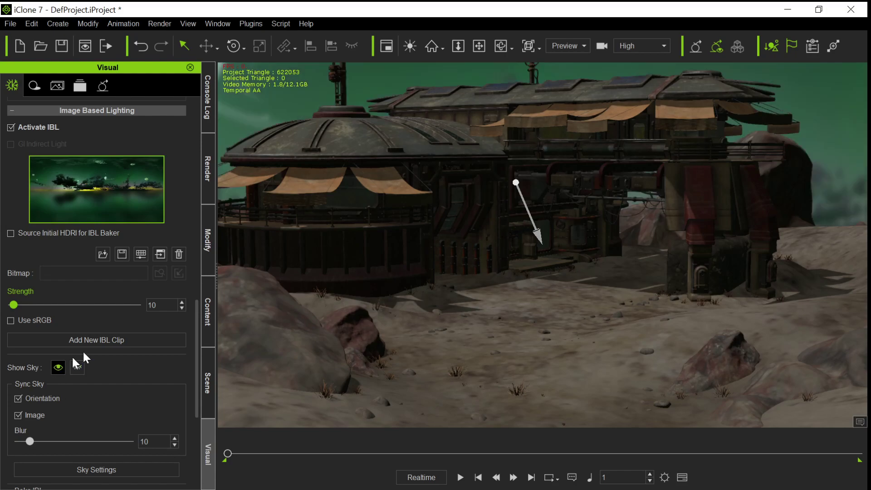
key("x")
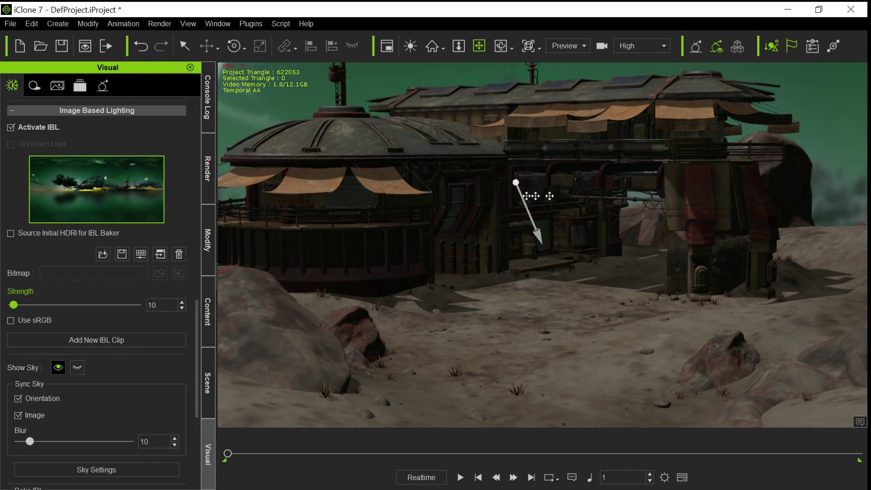
left_click_drag(414, 195, 460, 337)
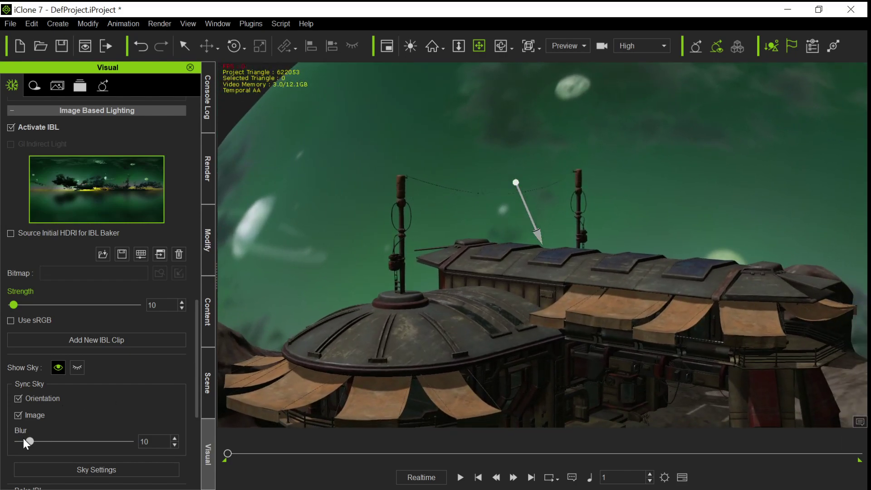
left_click_drag(30, 442, 18, 442)
scroll(108, 403, "down", 3)
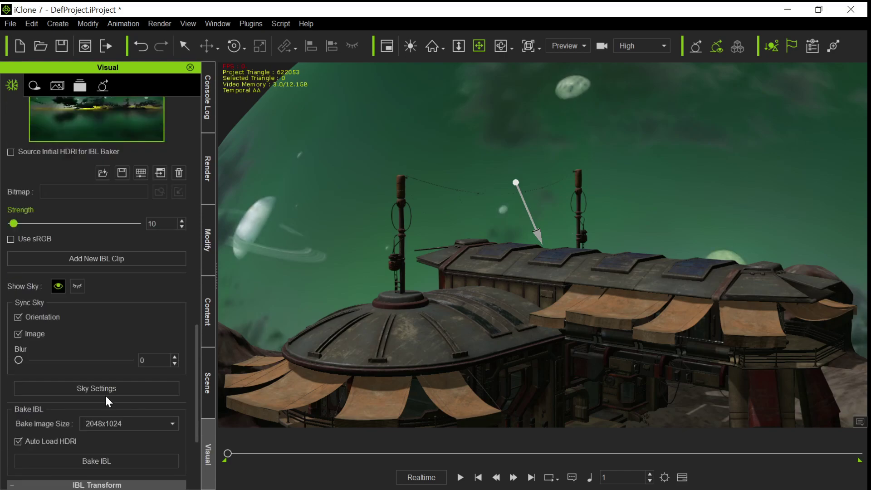
Step: Change the sky's Scale X from 70 to 250
left_click(114, 389)
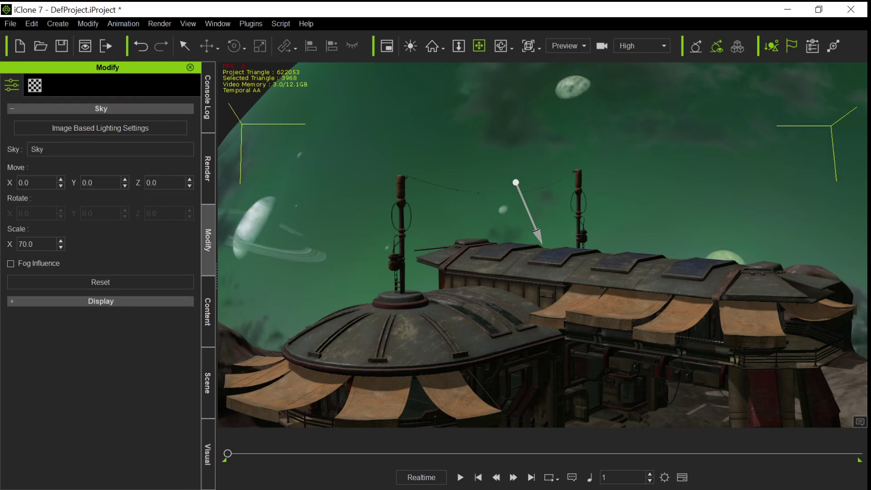
left_click_drag(45, 245, 10, 253)
type("24")
type("0")
key("Return")
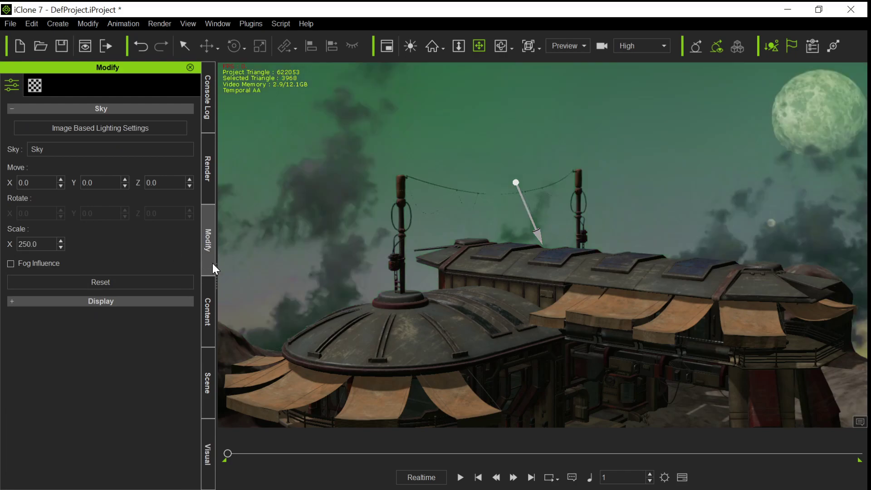
middle_click_drag(513, 352, 466, 239)
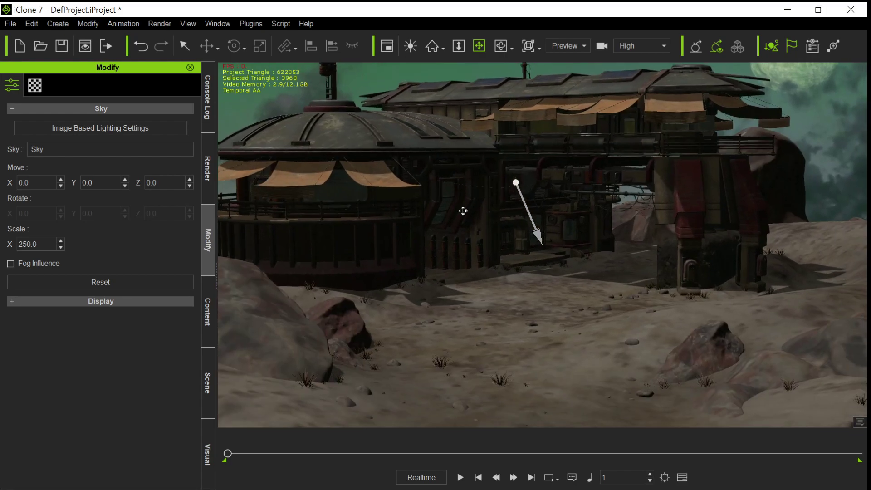
right_click_drag(466, 239, 567, 190)
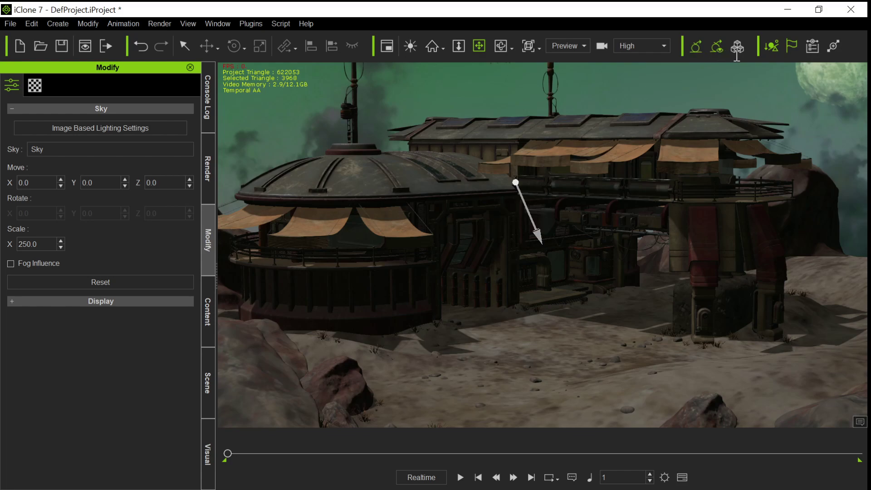
Step: Extend the global illumination anchor's GI Range to 257 to cover the whole outpost
left_click(737, 46)
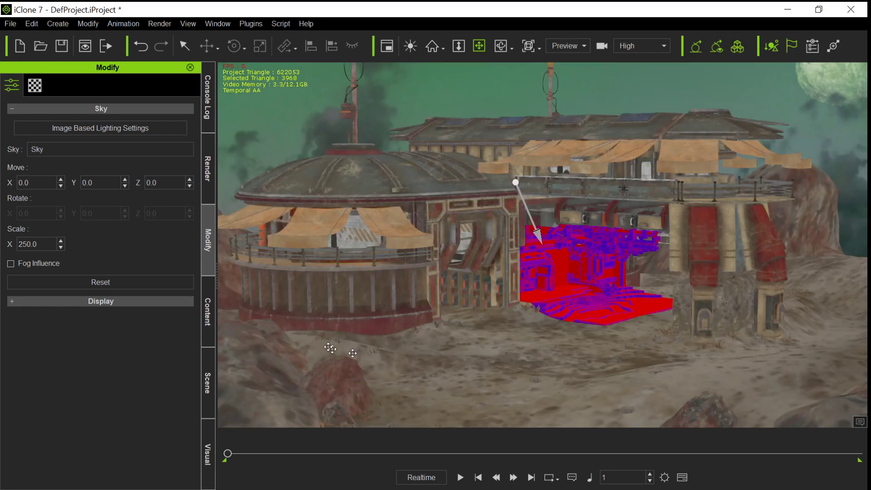
left_click(86, 133)
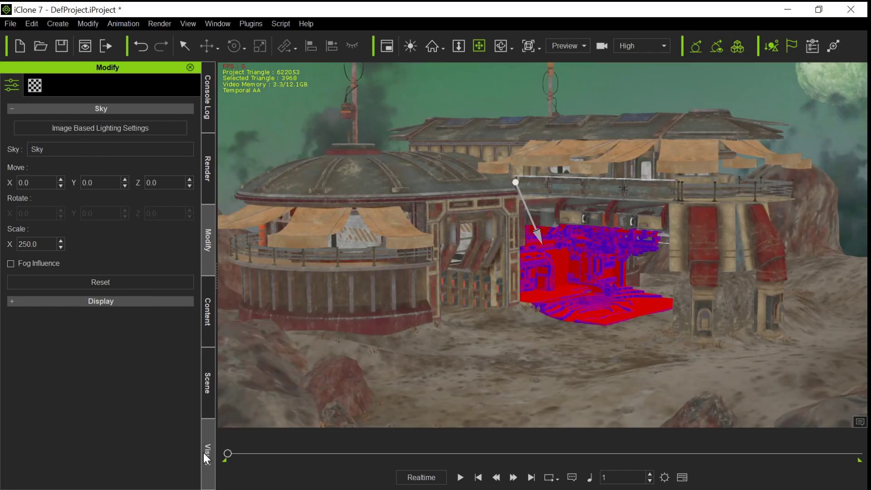
left_click(104, 86)
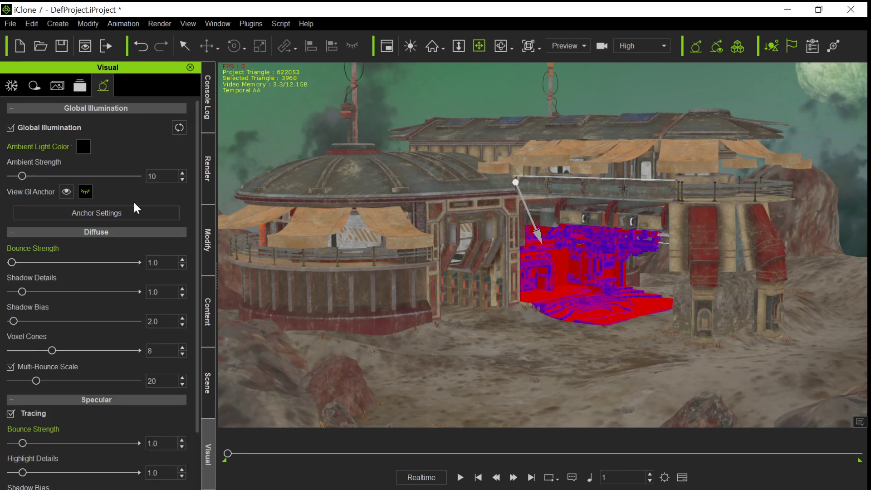
left_click(101, 212)
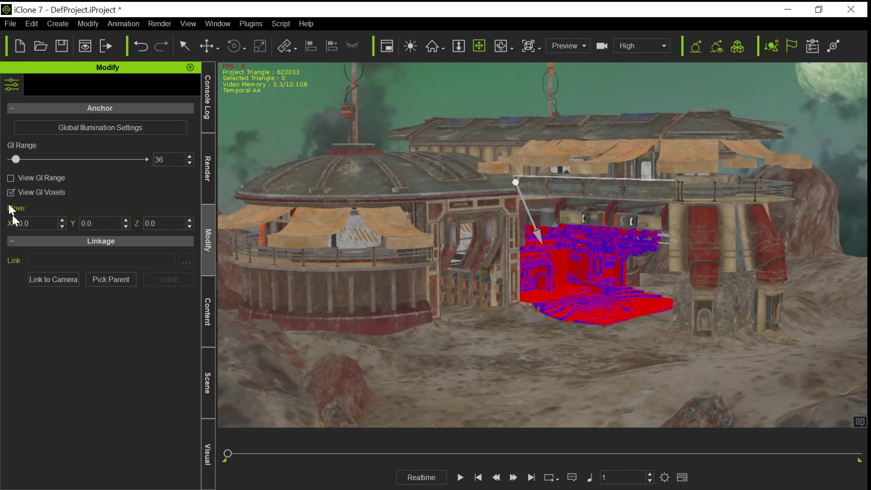
left_click_drag(12, 161, 44, 159)
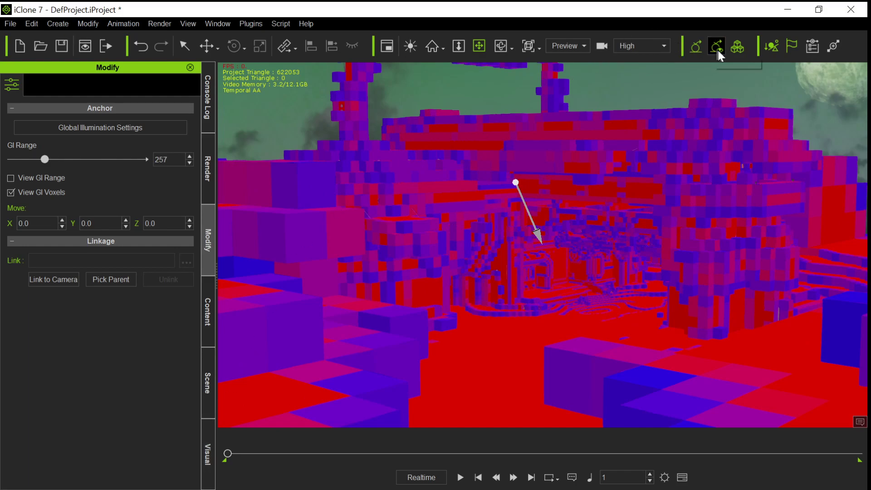
left_click(738, 48)
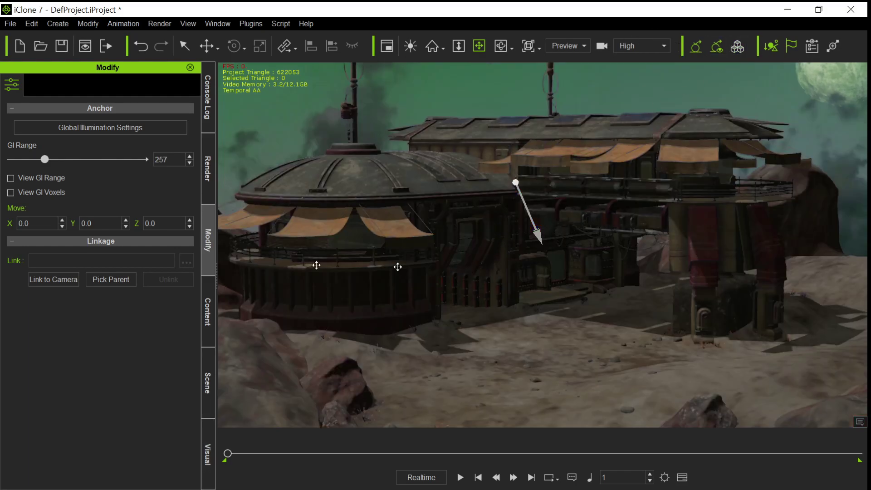
Step: Raise the GI Diffuse Bounce Strength to 21.1 to brighten the scene
left_click(209, 447)
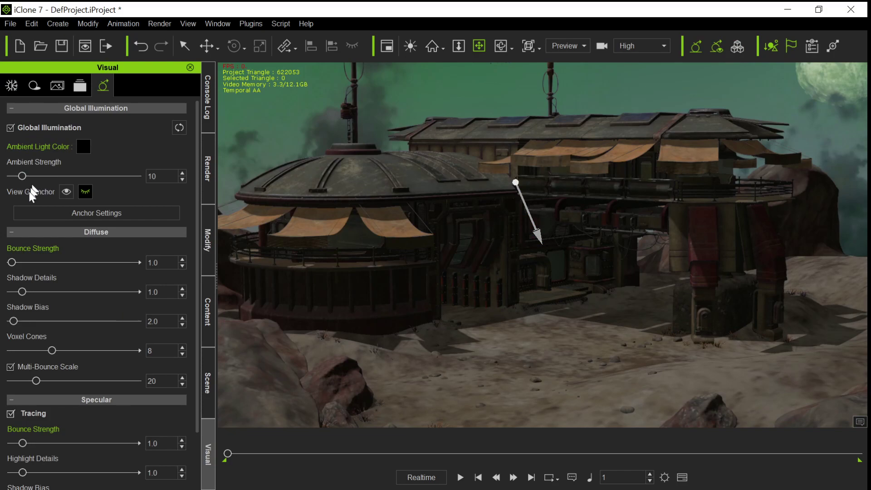
left_click_drag(11, 262, 34, 262)
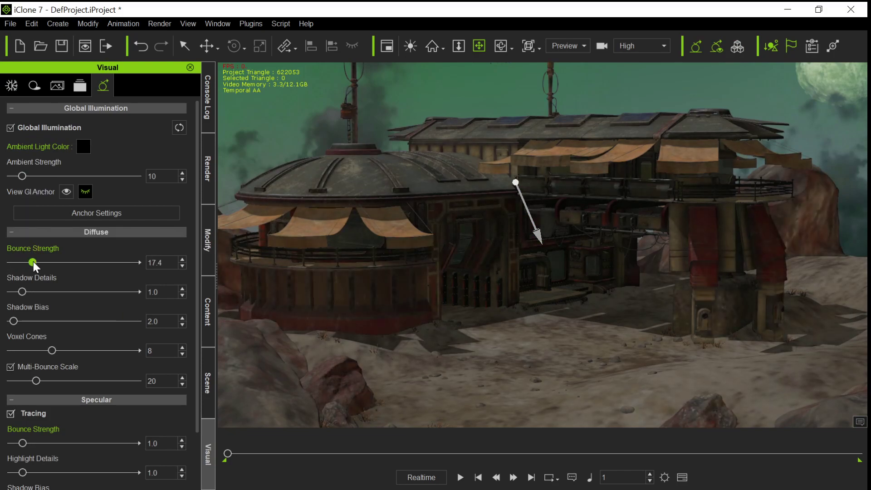
mouse_move(448, 328)
right_mouse_down()
mouse_move(444, 311)
mouse_move(462, 315)
mouse_move(449, 289)
mouse_move(459, 320)
right_mouse_up()
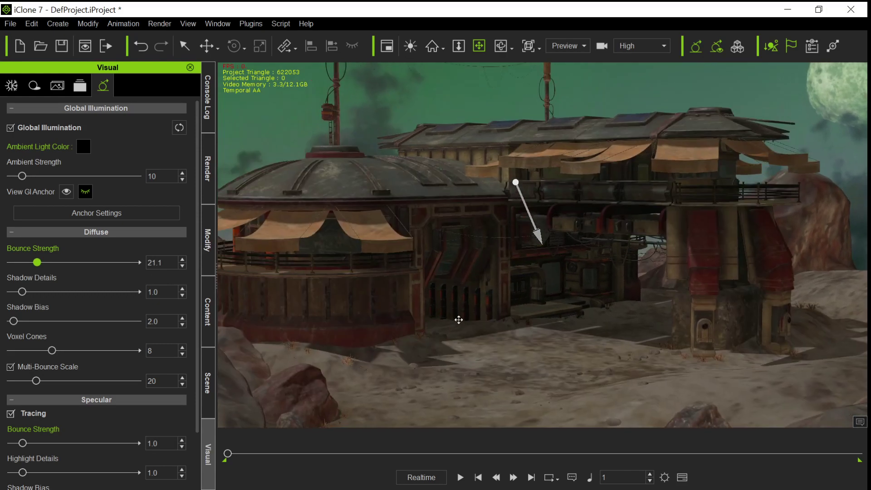
left_click(215, 391)
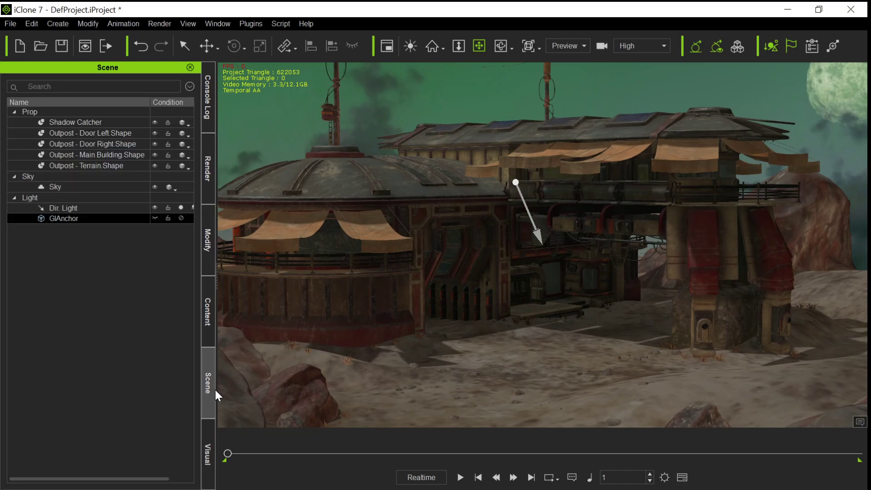
Step: Set the Dir. Light colour to light green (#aaff7f) to tint the outpost
left_click(64, 207)
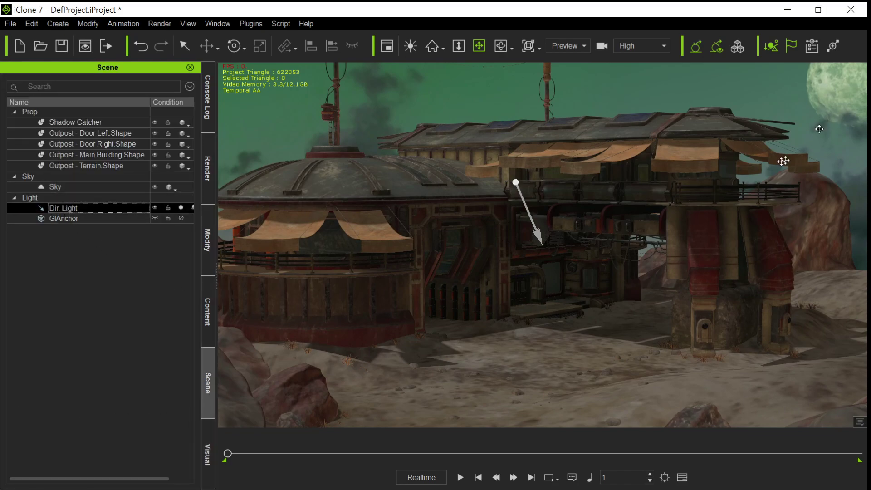
left_click(207, 246)
left_click(171, 195)
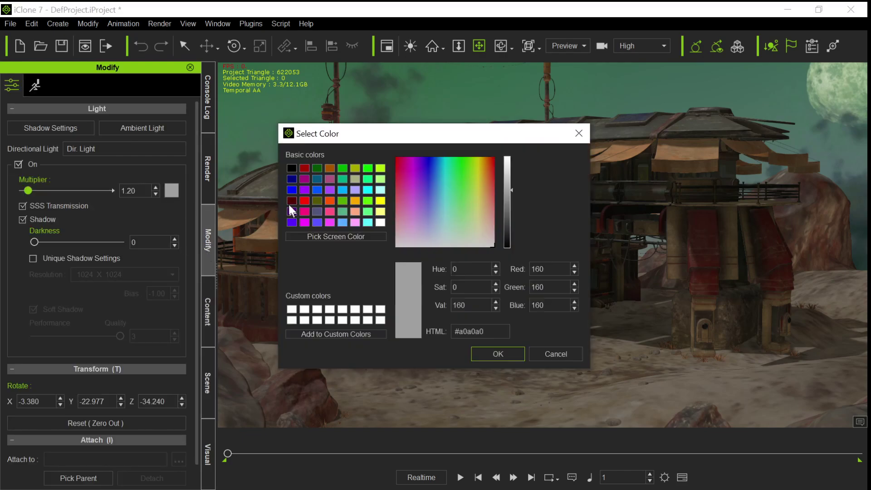
left_click(380, 179)
left_click(497, 354)
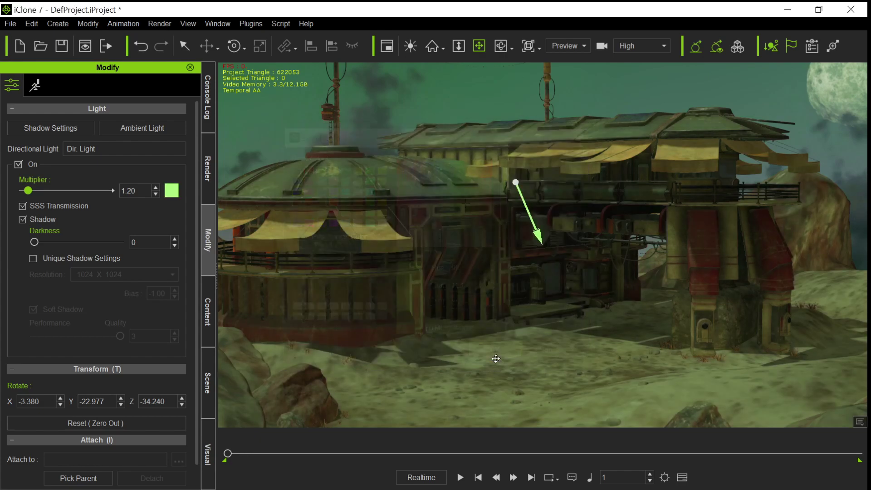
right_click_drag(606, 301, 534, 280)
left_click_drag(648, 281, 600, 229)
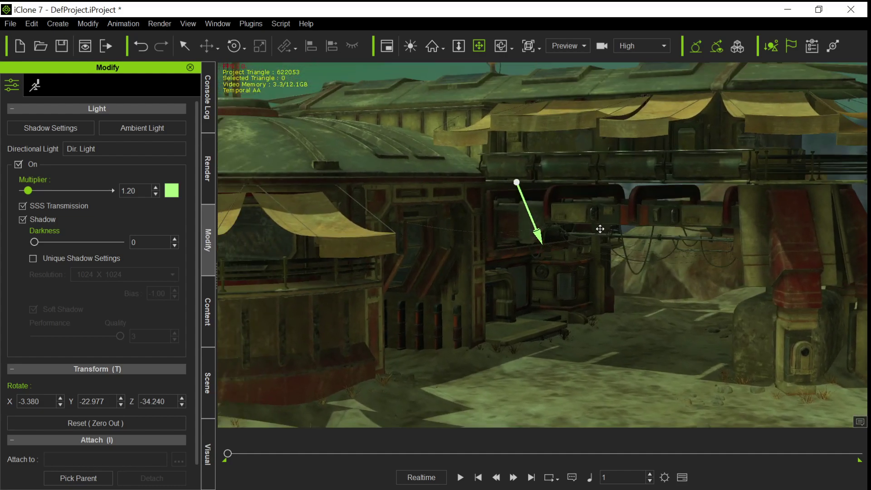
Step: Select the Outpost - Main Building prop and view its PBR material textures
key("q")
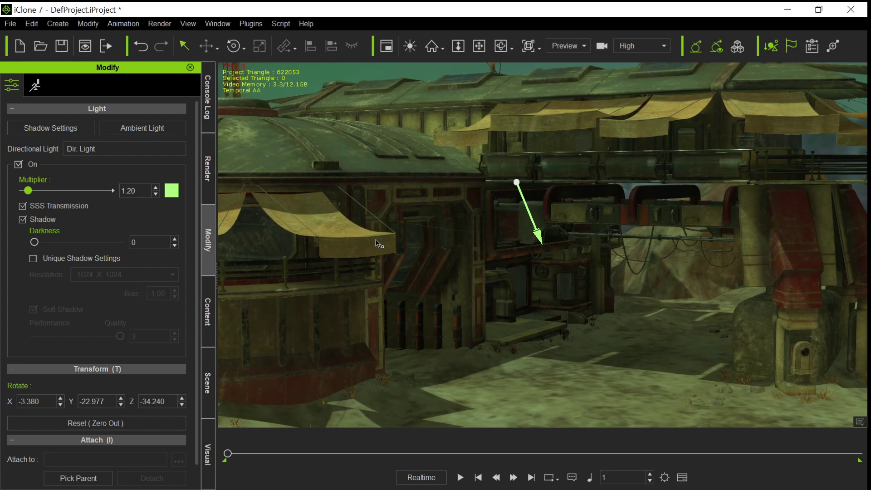
left_click(376, 243)
left_click(58, 87)
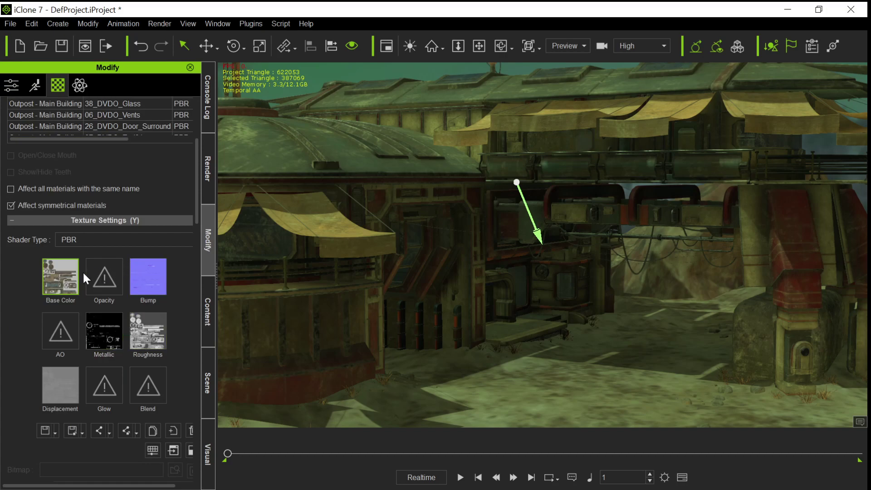
left_click_drag(82, 270, 243, 344)
left_click_drag(606, 326, 596, 322)
middle_click_drag(596, 322, 521, 307)
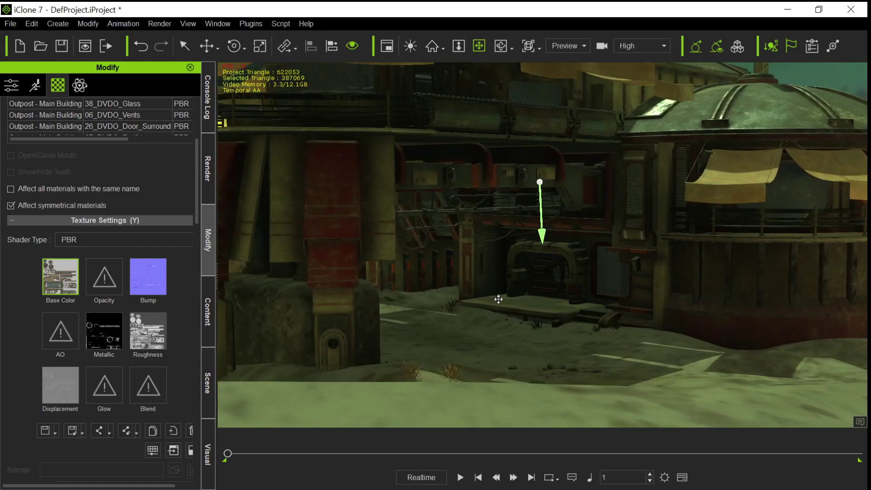
middle_click_drag(565, 274, 607, 271)
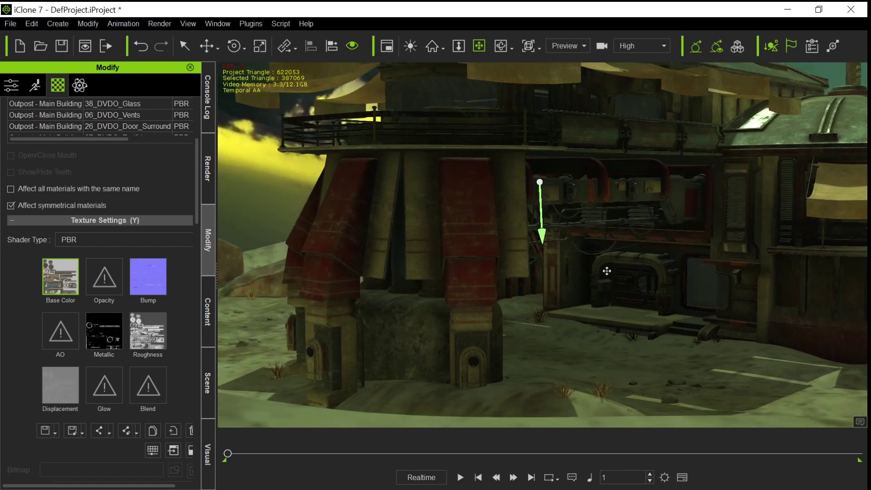
right_click_drag(607, 271, 572, 266)
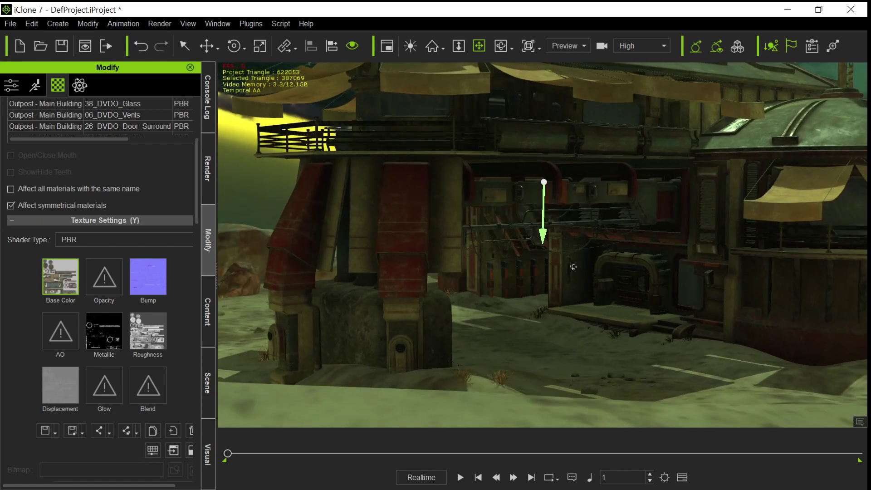
middle_click_drag(573, 267, 573, 285)
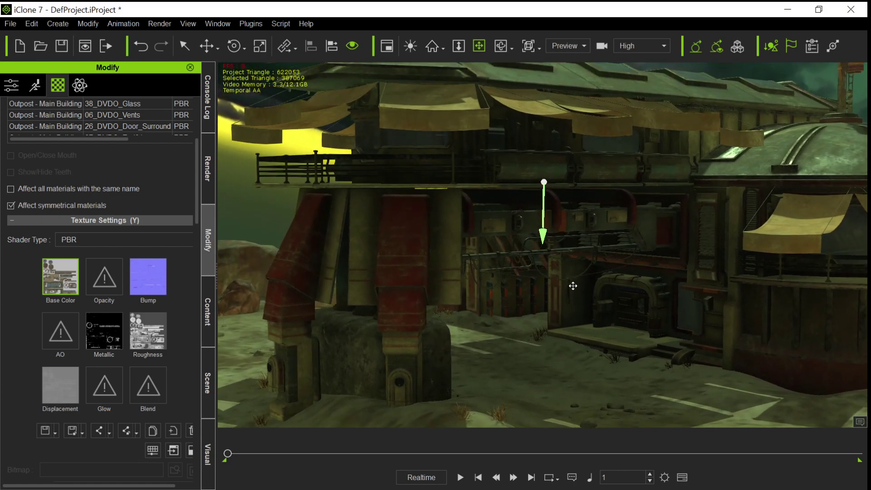
scroll(573, 285, "down", 8)
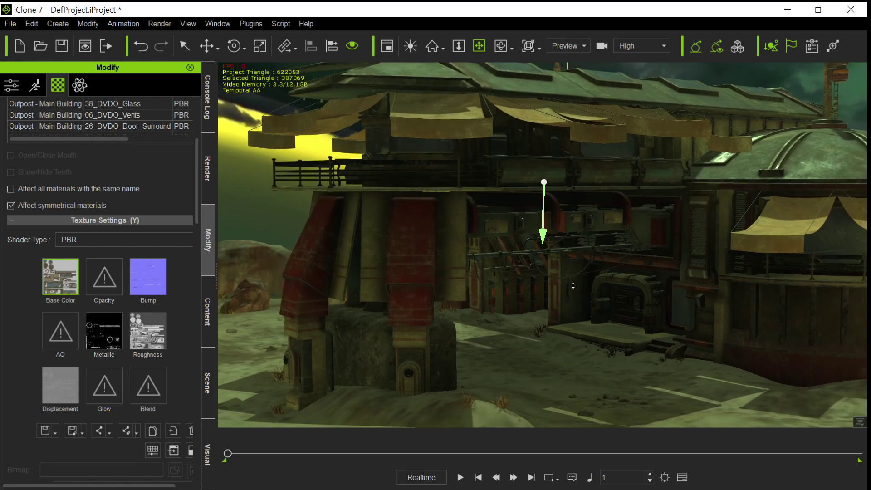
middle_click_drag(572, 285, 566, 273)
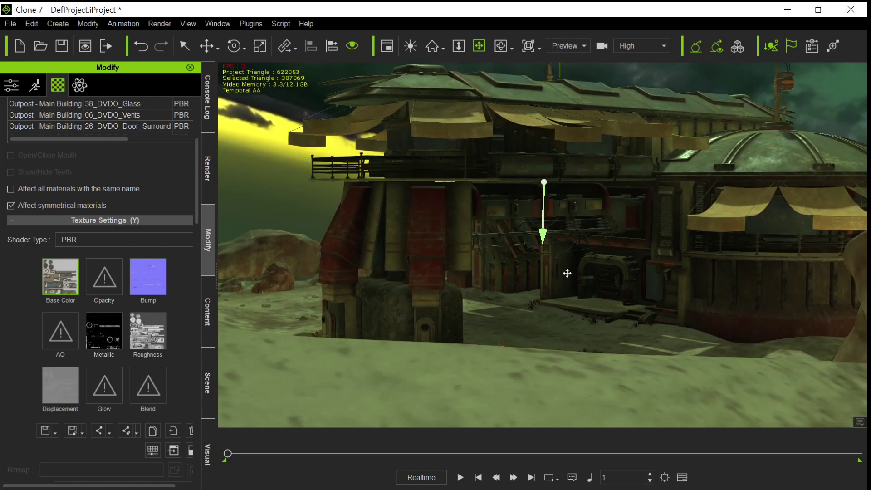
mouse_move(563, 271)
right_mouse_down()
mouse_move(459, 259)
mouse_move(467, 270)
mouse_move(574, 282)
right_mouse_up()
scroll(541, 290, "up", 5)
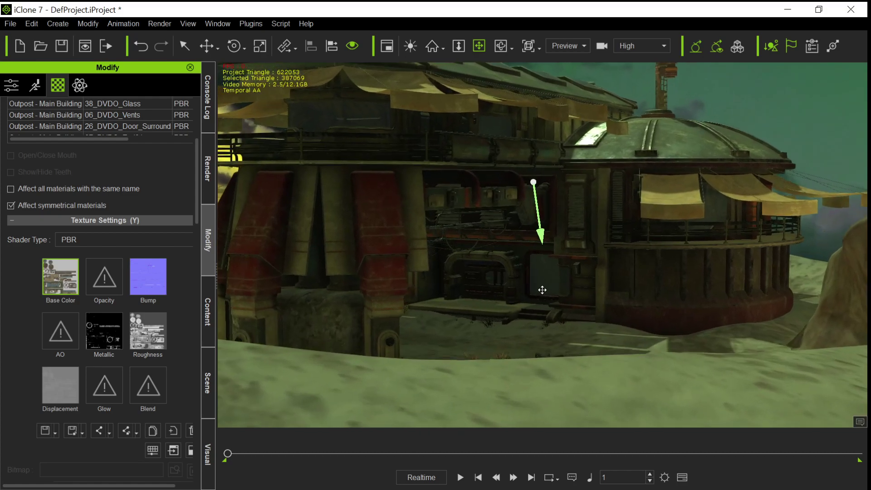
scroll(542, 290, "up", 3)
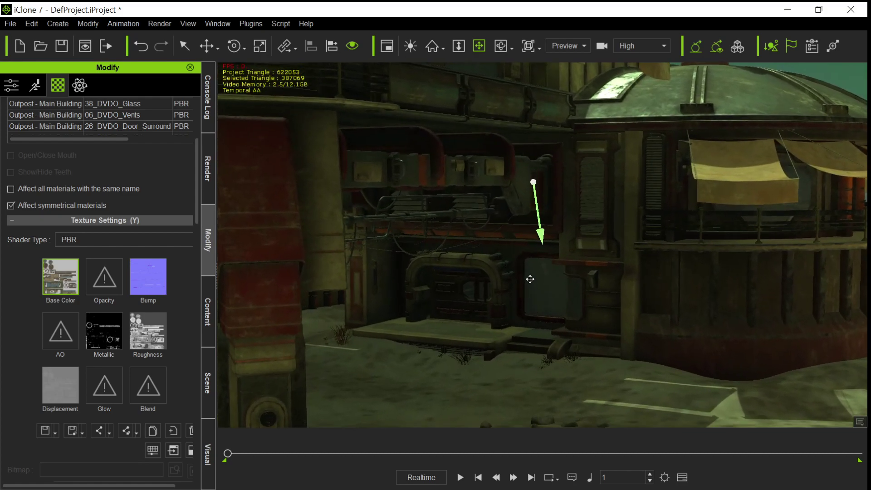
middle_click_drag(530, 279, 546, 283)
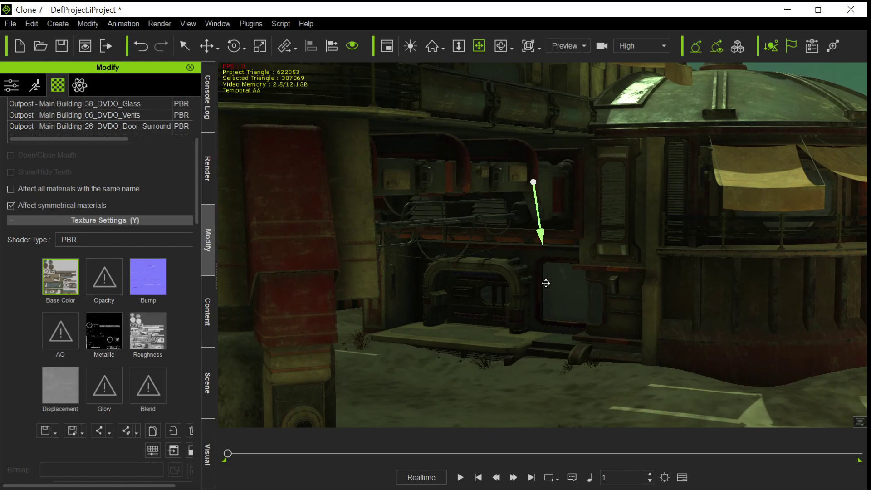